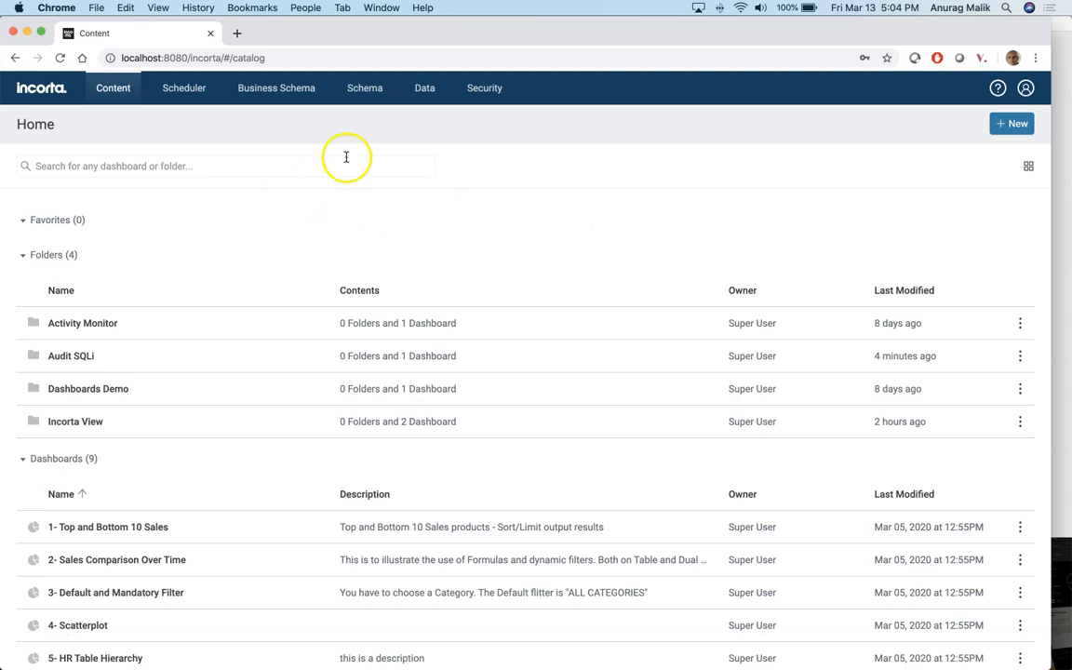
# Step: Open the SALES schema and review its seven tables and joins as a diagram
pyautogui.click(364, 87)
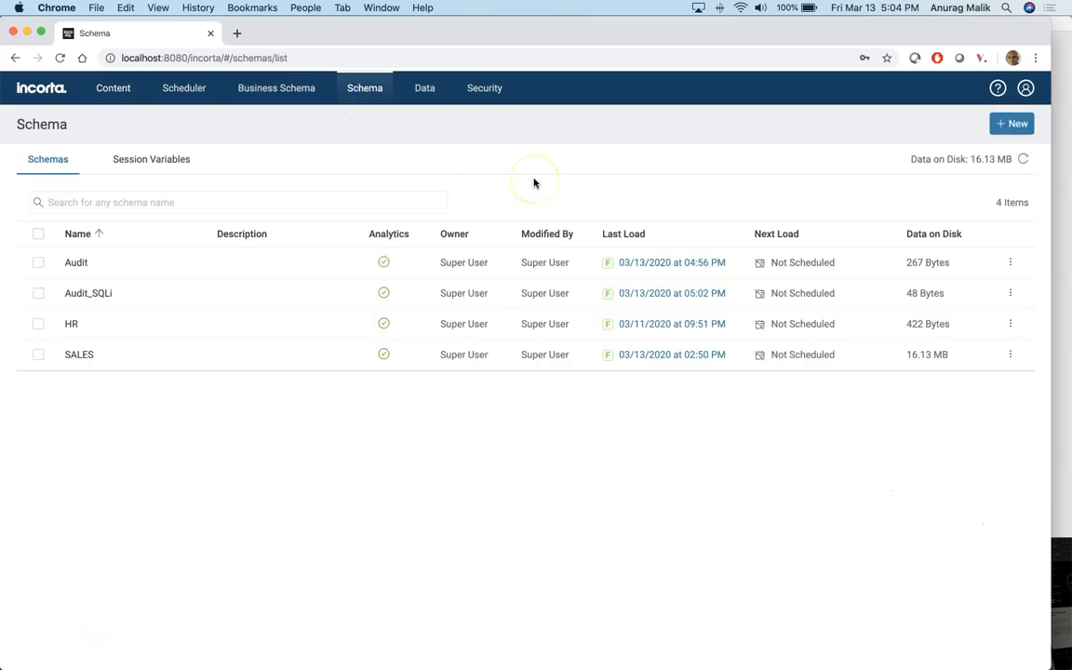
pyautogui.click(92, 355)
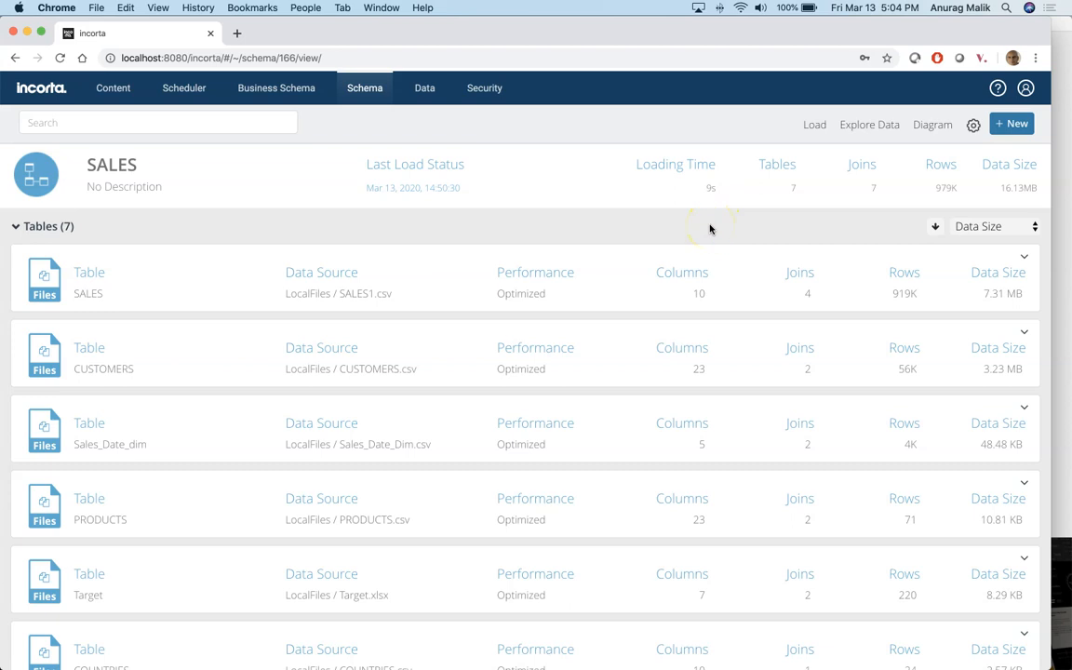
pyautogui.click(934, 129)
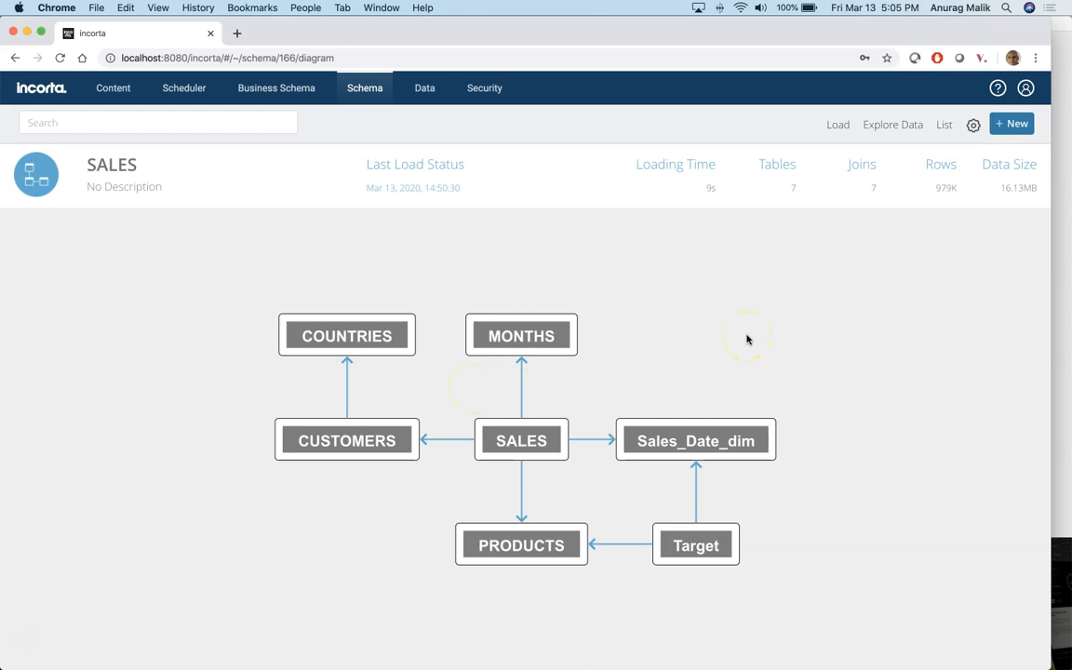
# Step: Open the SALES_B business schema and put its 22-column sales view into edit mode
pyautogui.click(282, 90)
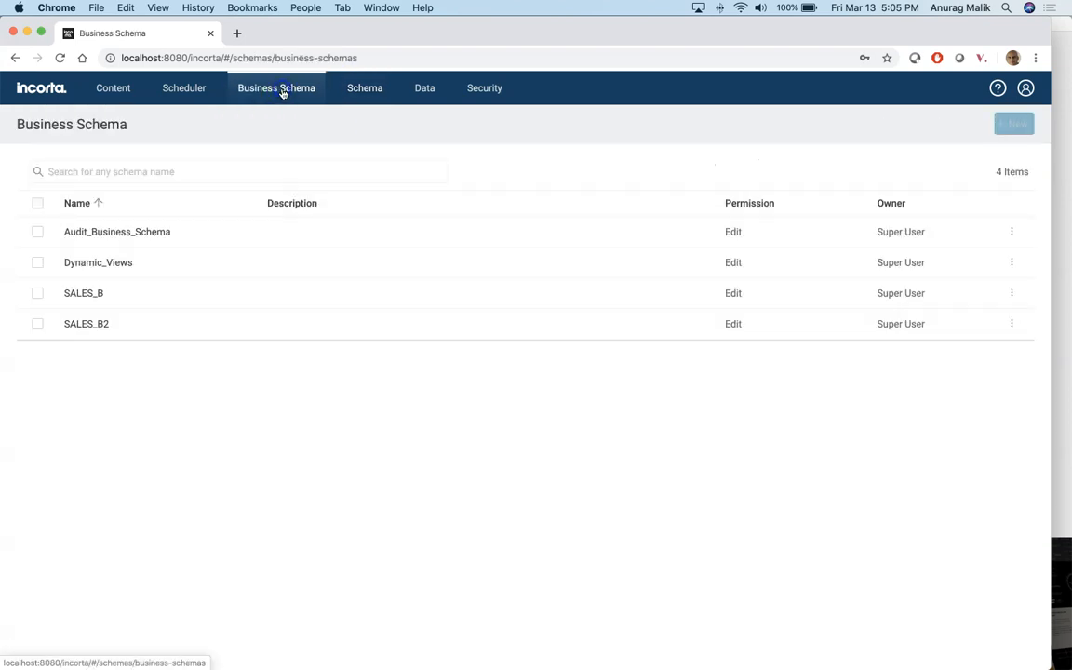
pyautogui.click(79, 292)
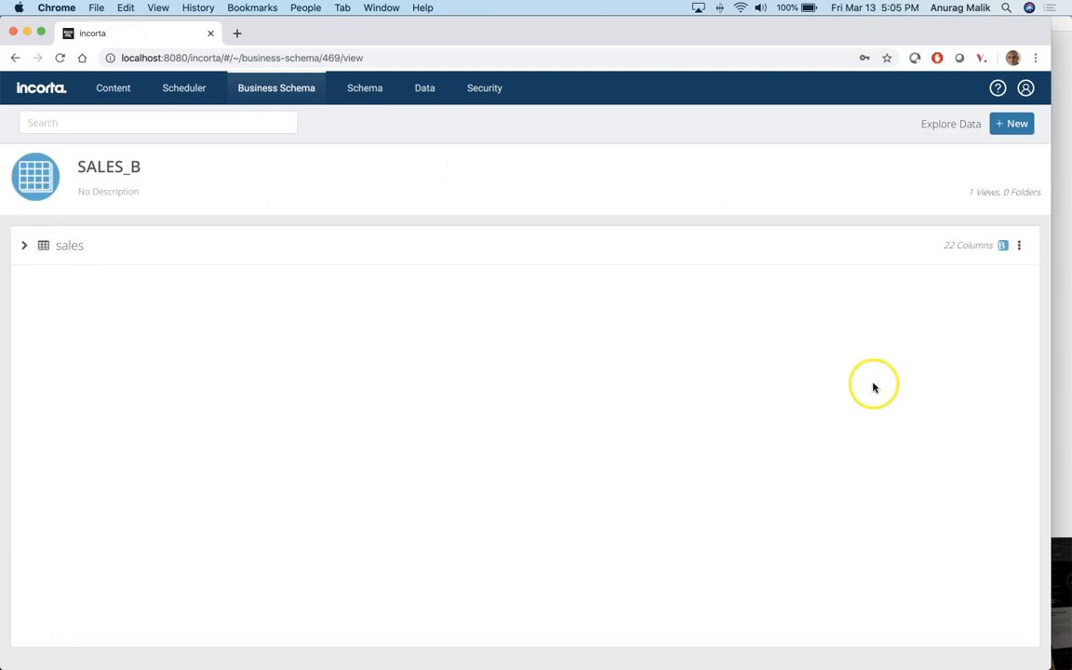
pyautogui.click(1019, 245)
pyautogui.click(983, 270)
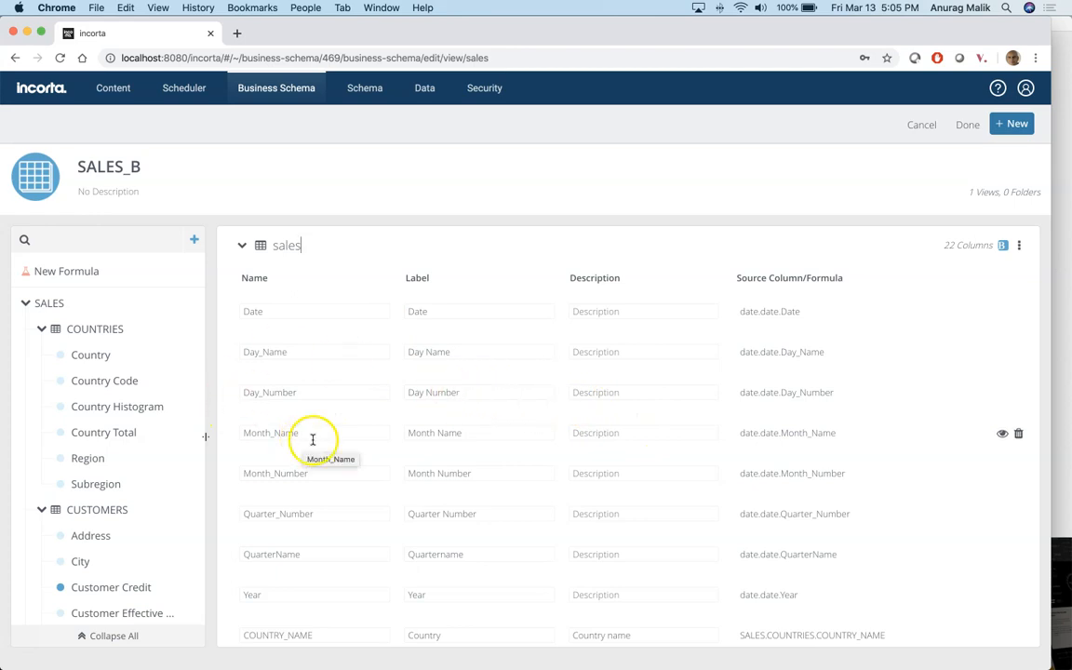
pyautogui.scroll(-15, 600, 377)
pyautogui.scroll(15, 602, 378)
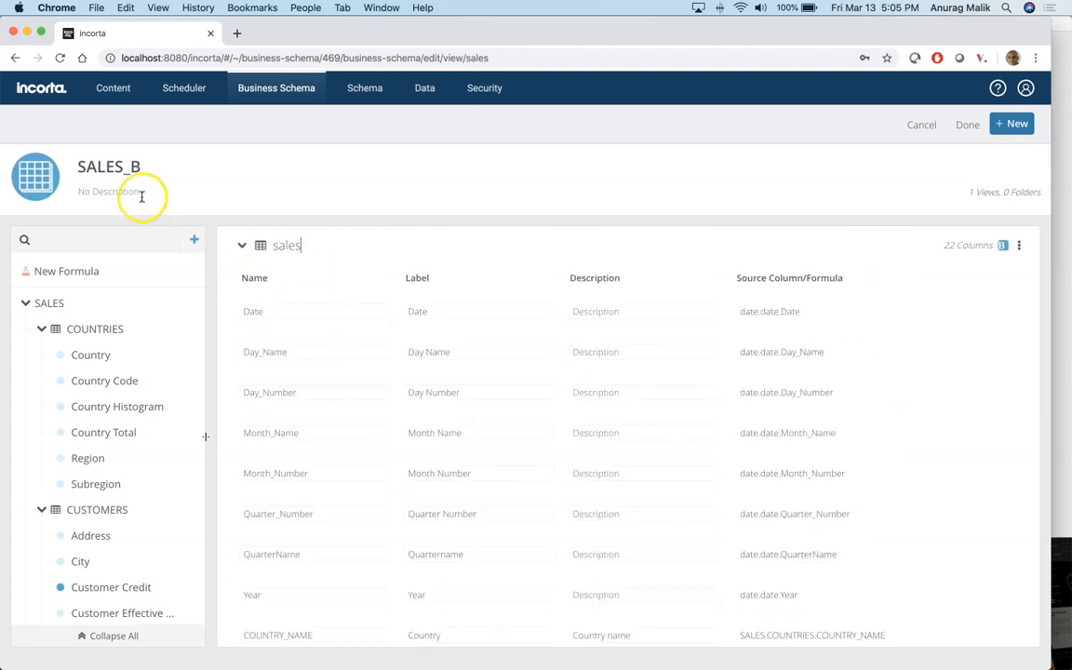
pyautogui.click(542, 409)
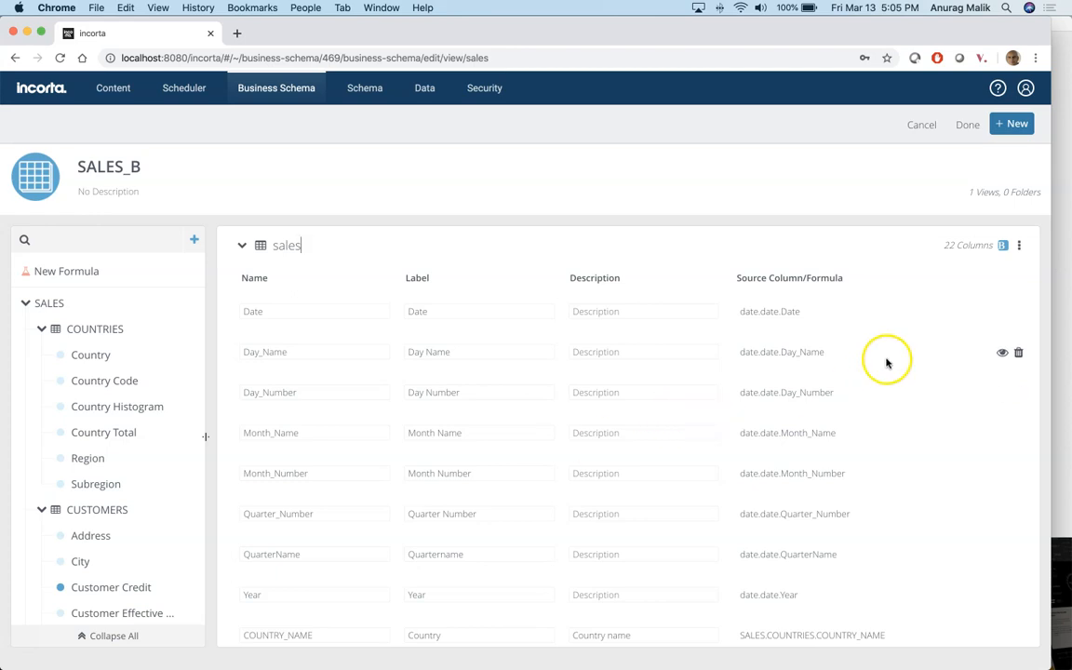
# Step: Check the sales view's options without choosing any, and open the schema list in a new tab
pyautogui.click(1018, 246)
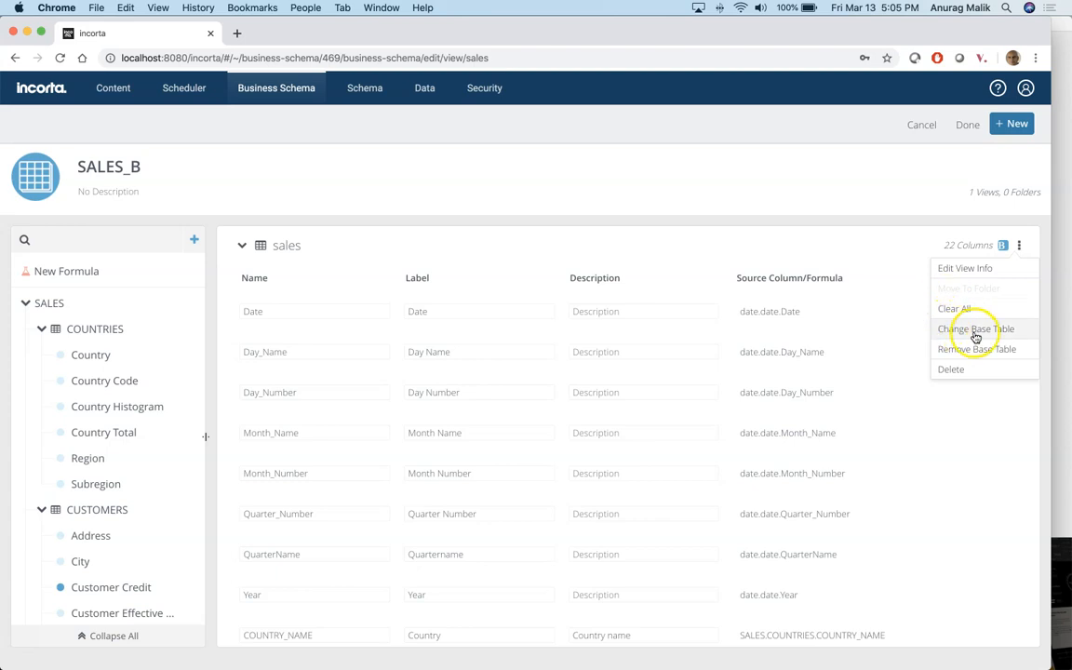
pyautogui.click(816, 167)
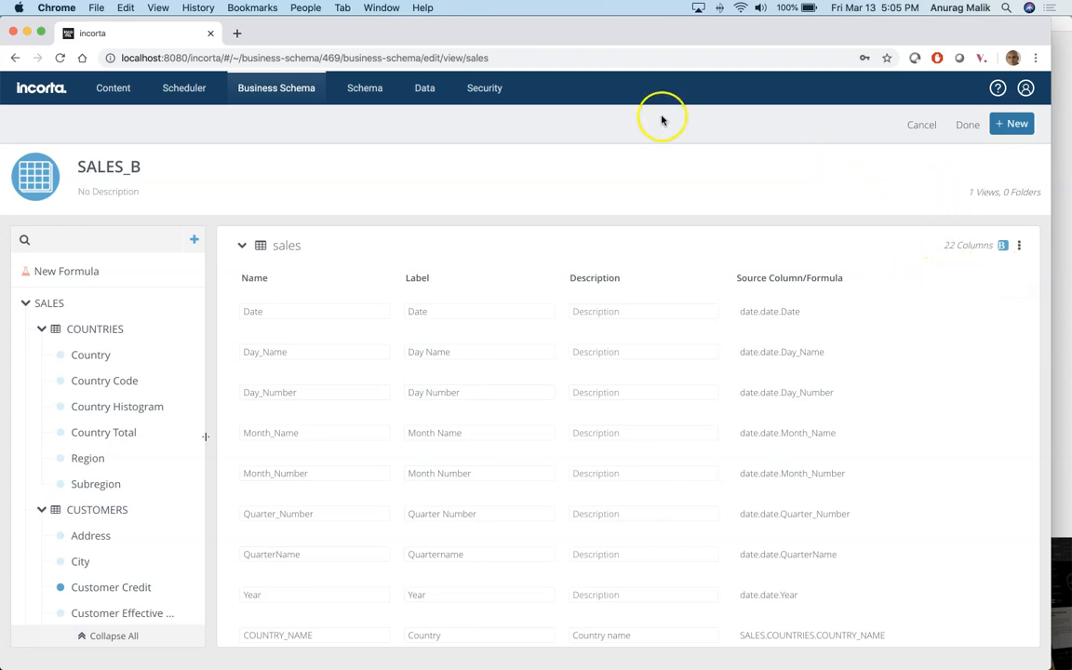
pyautogui.keyDown('super'); pyautogui.click(364, 93); pyautogui.keyUp('super')
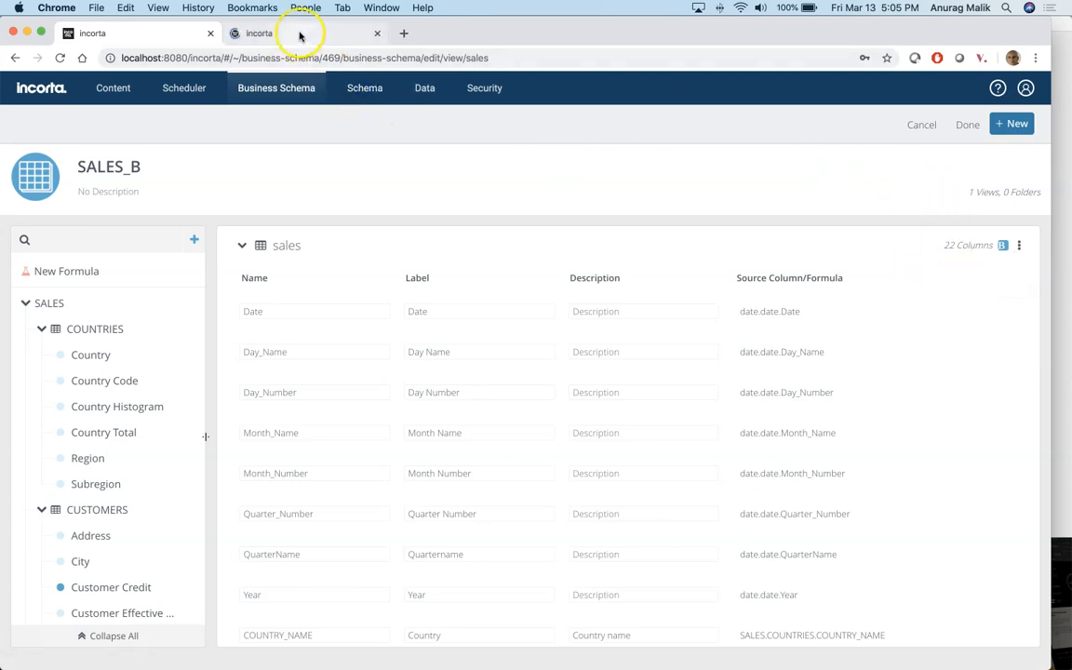
# Step: In the second tab, show the SALES schema as a diagram, then return to the SALES_B editor
pyautogui.click(298, 34)
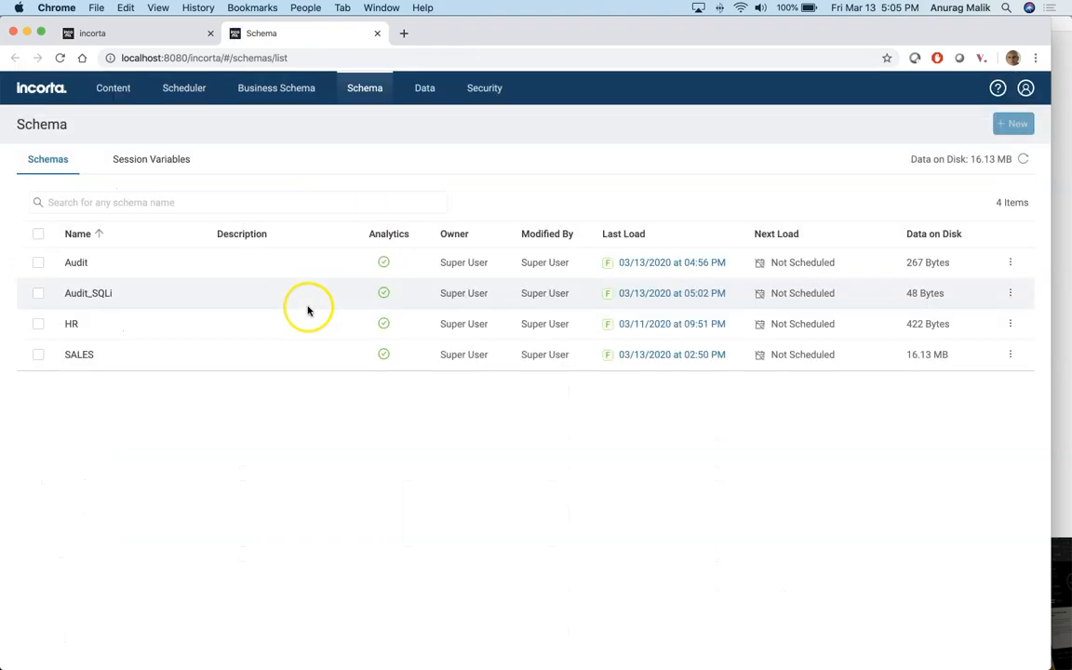
pyautogui.click(93, 353)
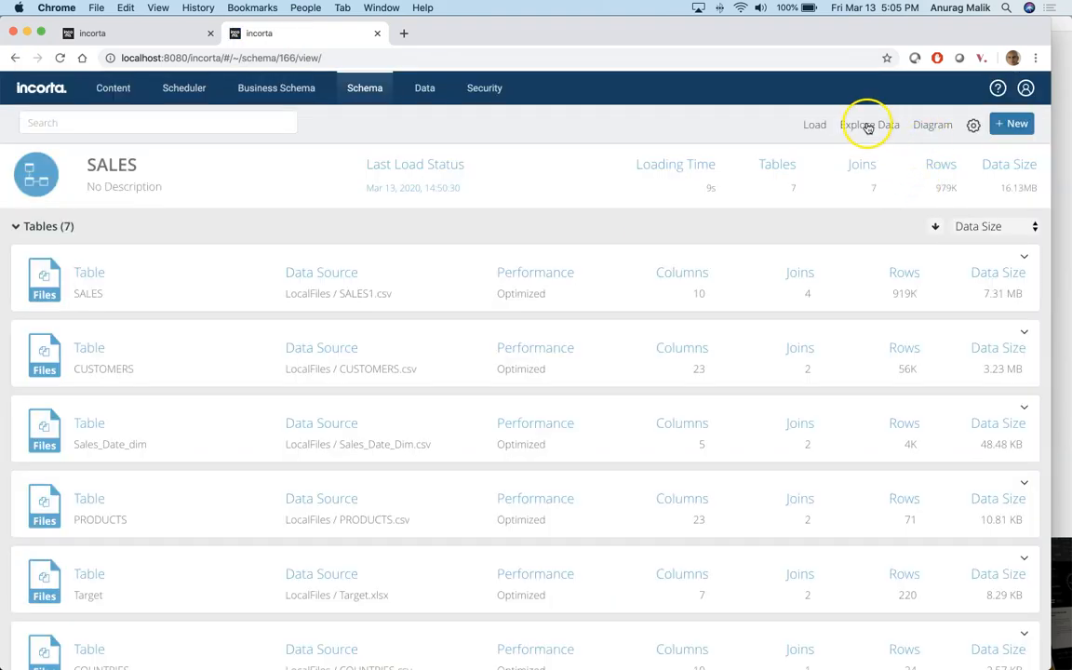
pyautogui.click(925, 127)
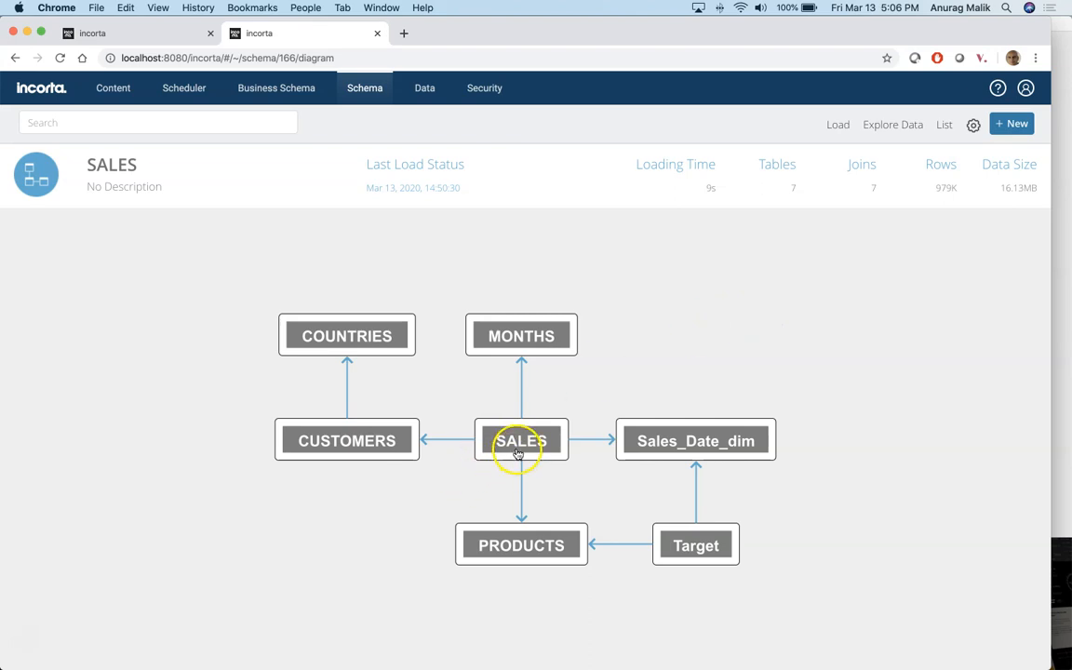
pyautogui.click(90, 32)
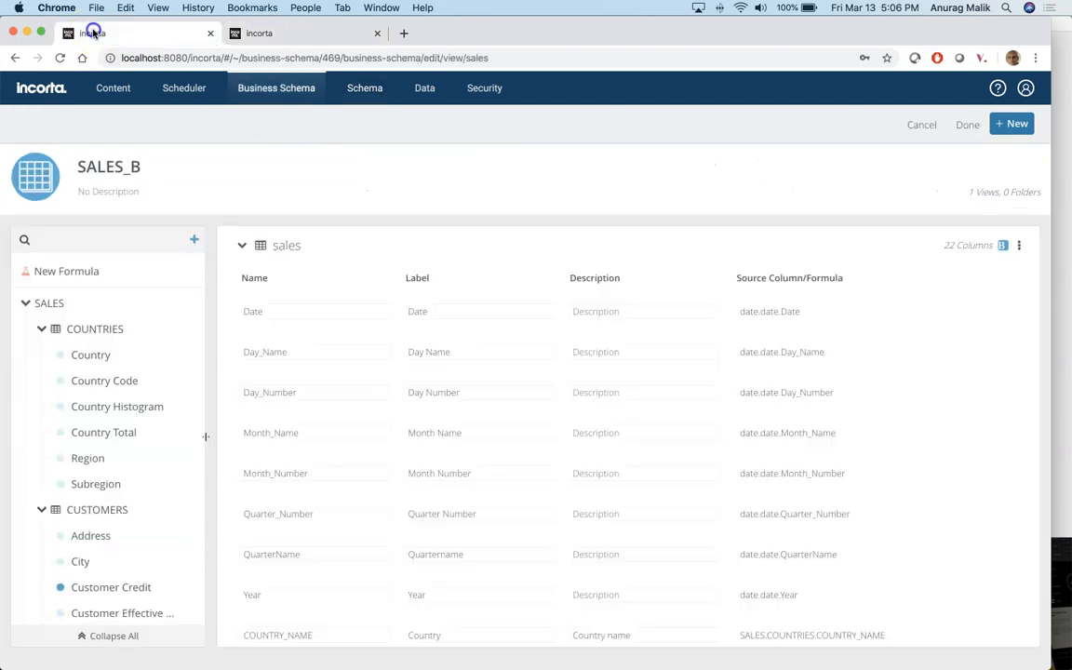
# Step: Cancel Change Base Table for the sales view, keeping SALES, and exit edit mode unchanged
pyautogui.click(1019, 245)
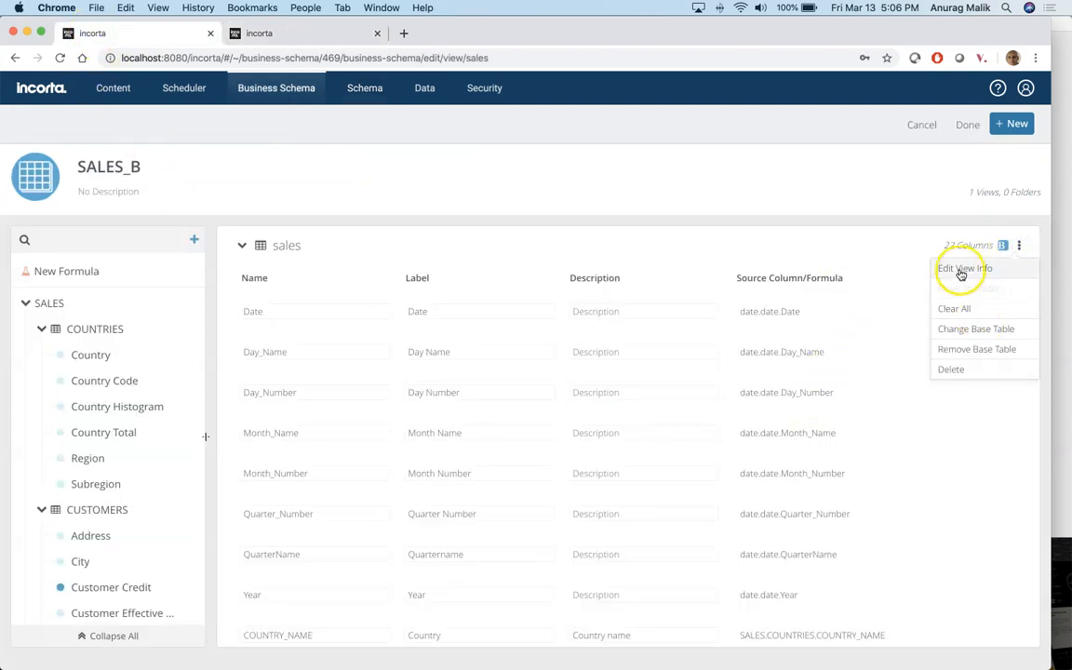
pyautogui.click(964, 330)
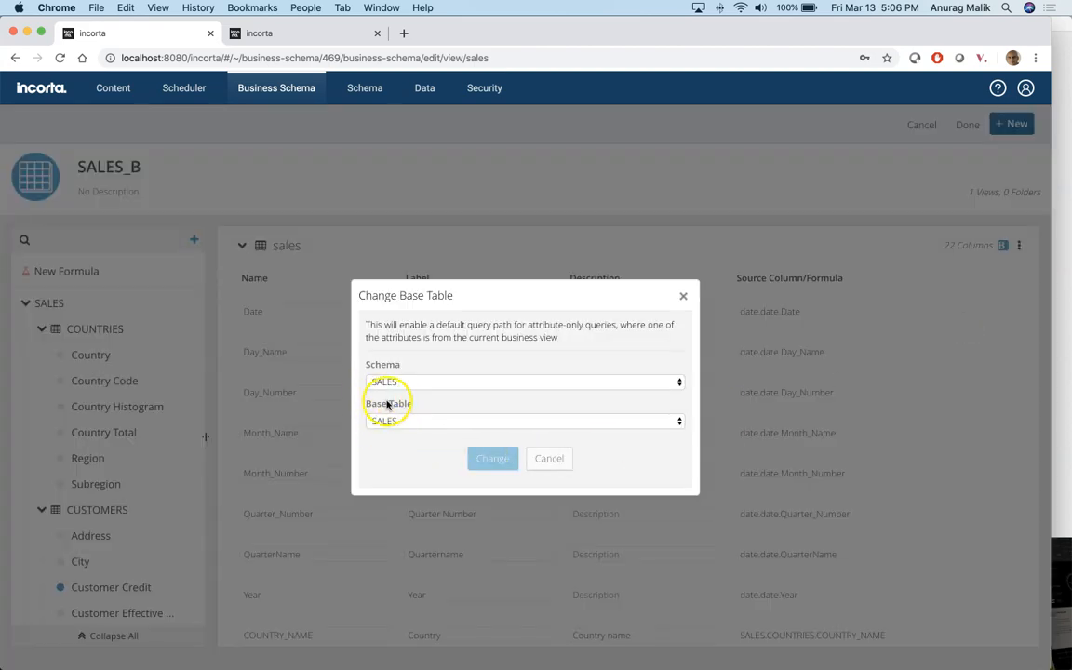
pyautogui.click(543, 459)
pyautogui.click(917, 127)
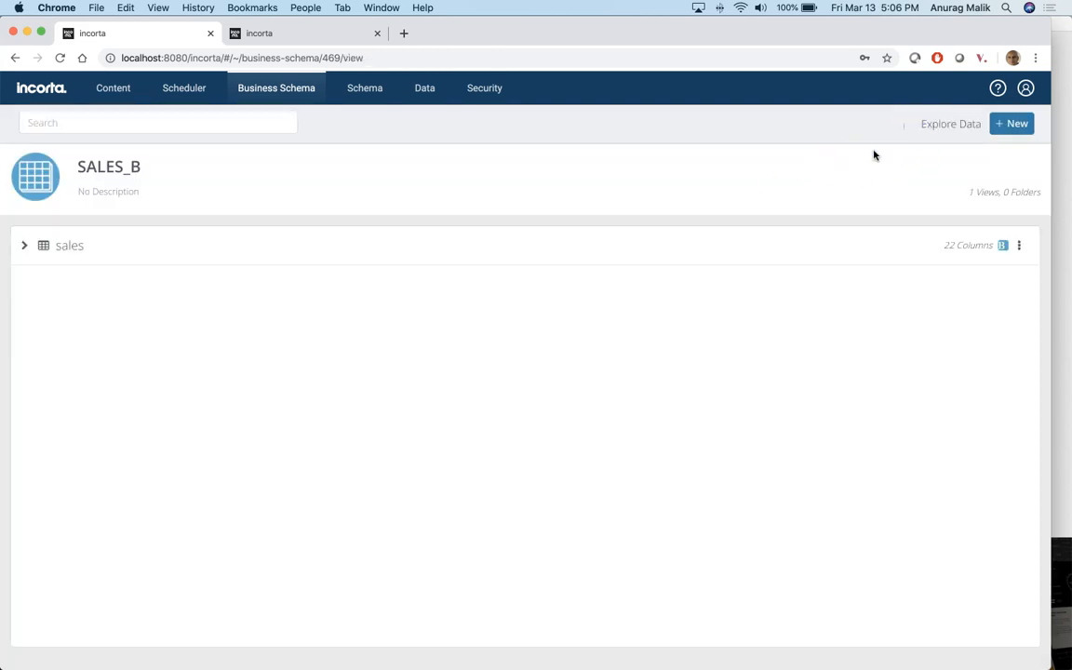
# Step: Explore SALES_B data with every sales column added as a measure
pyautogui.click(952, 125)
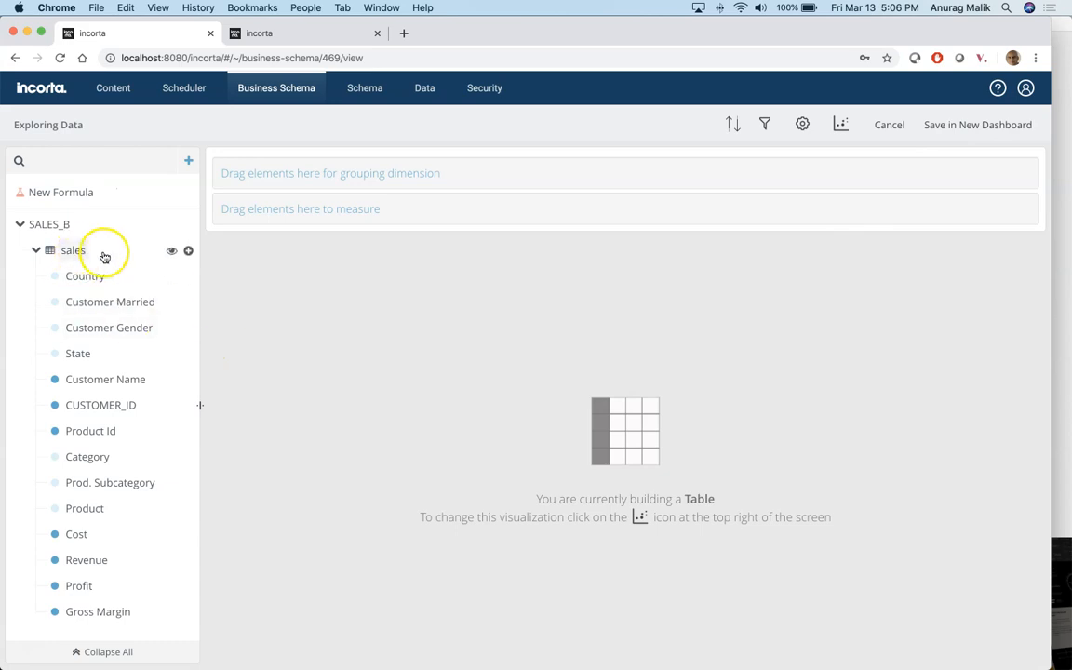
pyautogui.click(188, 250)
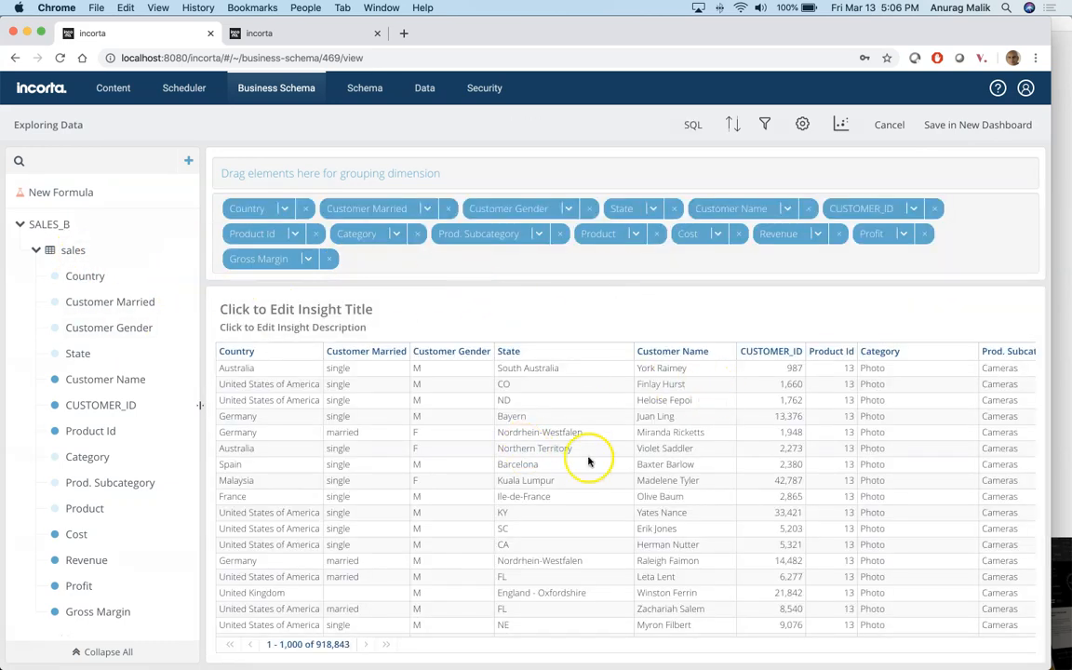
pyautogui.hscroll(5, 582, 469)
pyautogui.hscroll(4, 582, 470)
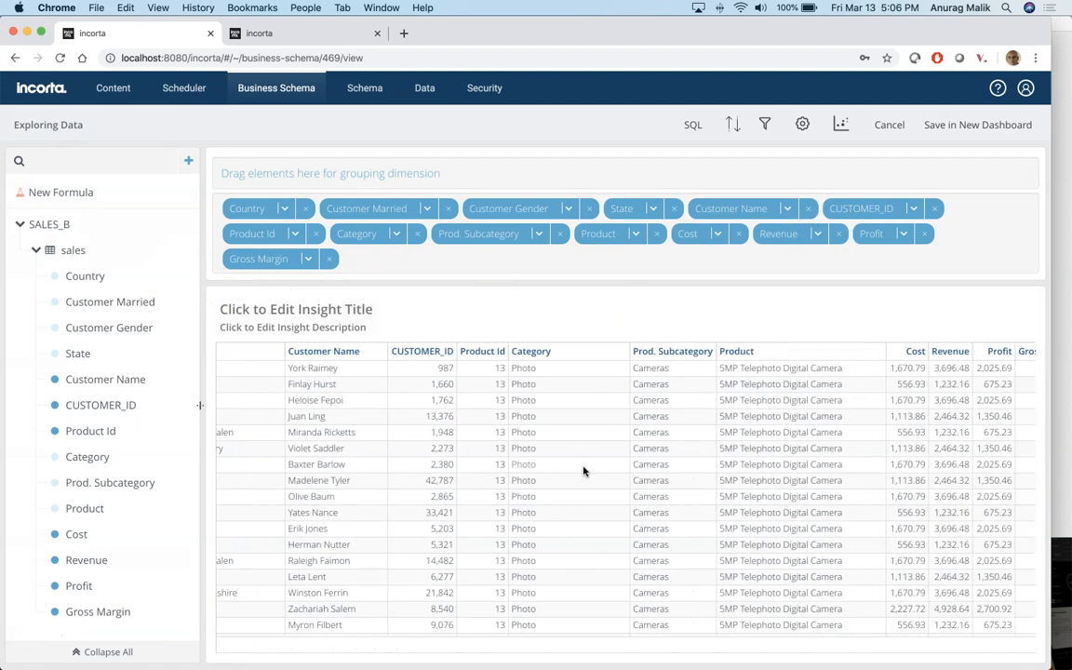
pyautogui.hscroll(-10, 583, 469)
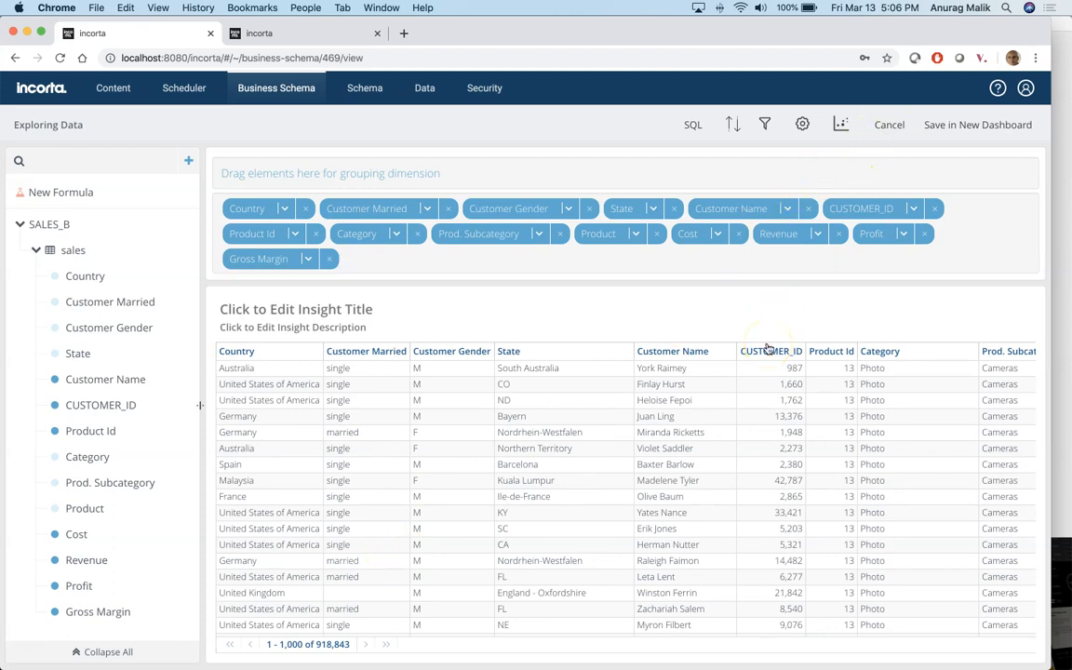
# Step: Try generating the exploration's SQL, dismiss the conversion error, and remove the Profit measure
pyautogui.click(692, 126)
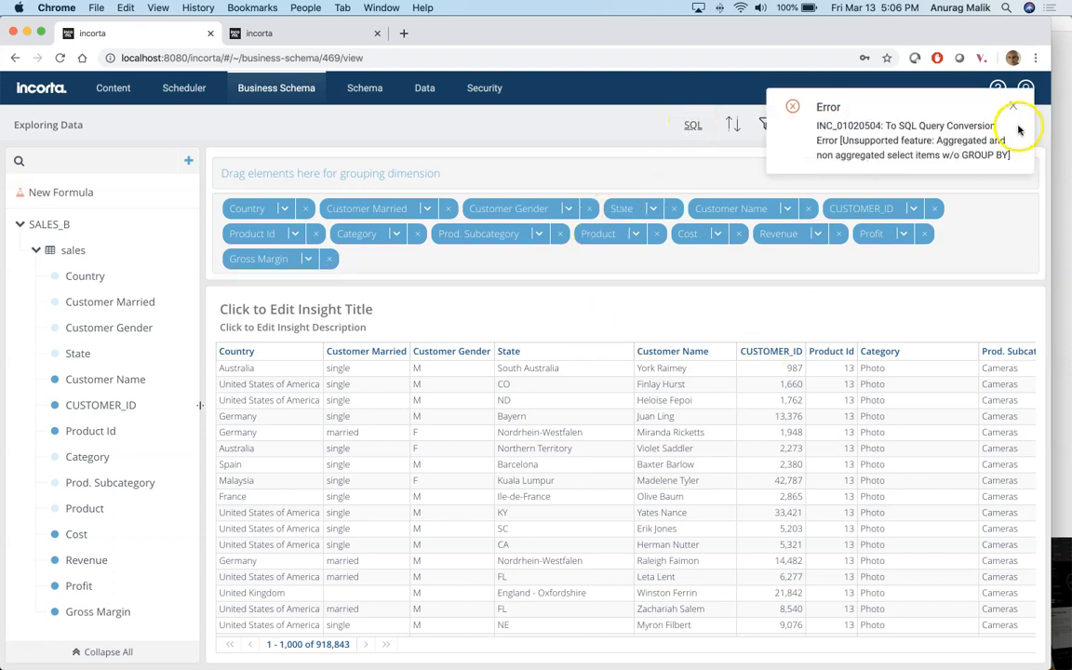
pyautogui.click(1014, 108)
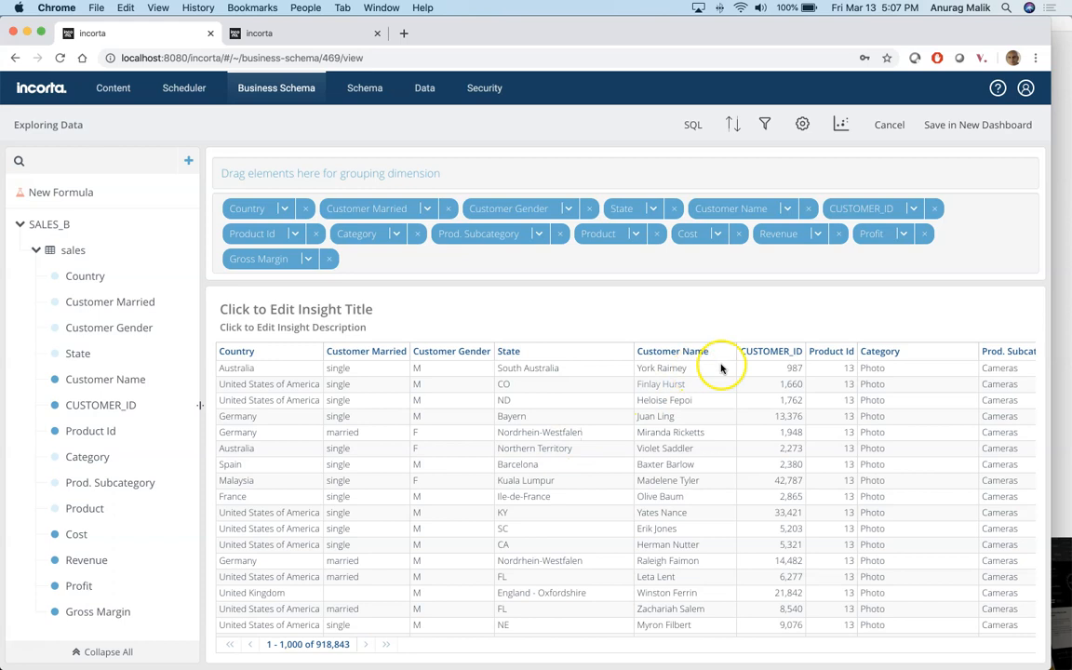
pyautogui.click(923, 232)
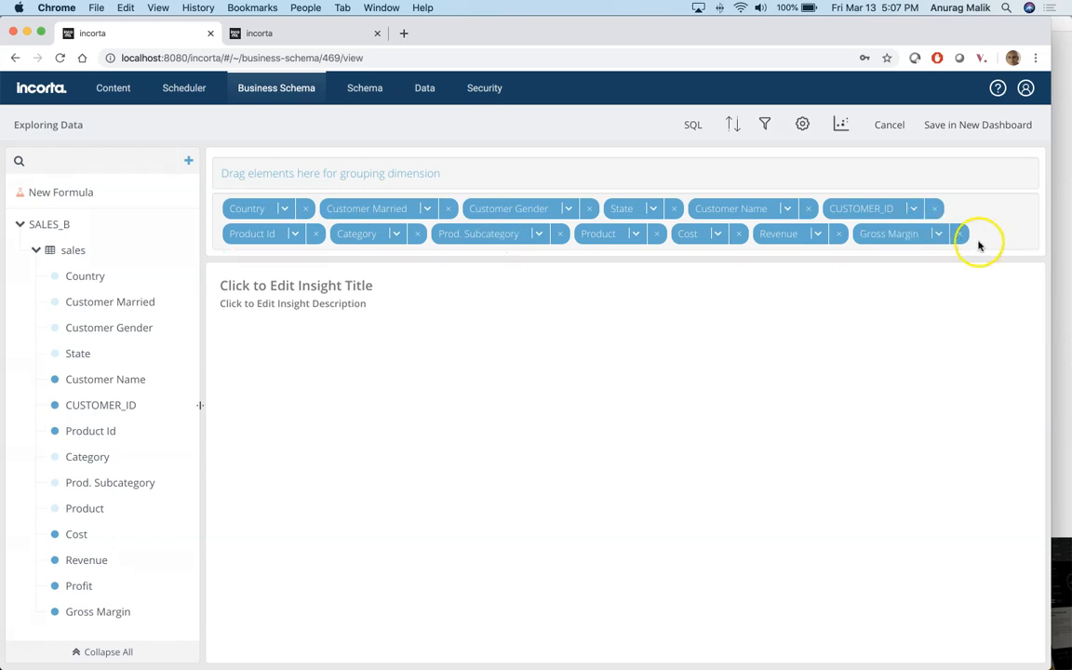
# Step: Remove Gross Margin, preview the Reference SQL, then leave the exploration without saving
pyautogui.click(958, 232)
pyautogui.click(688, 124)
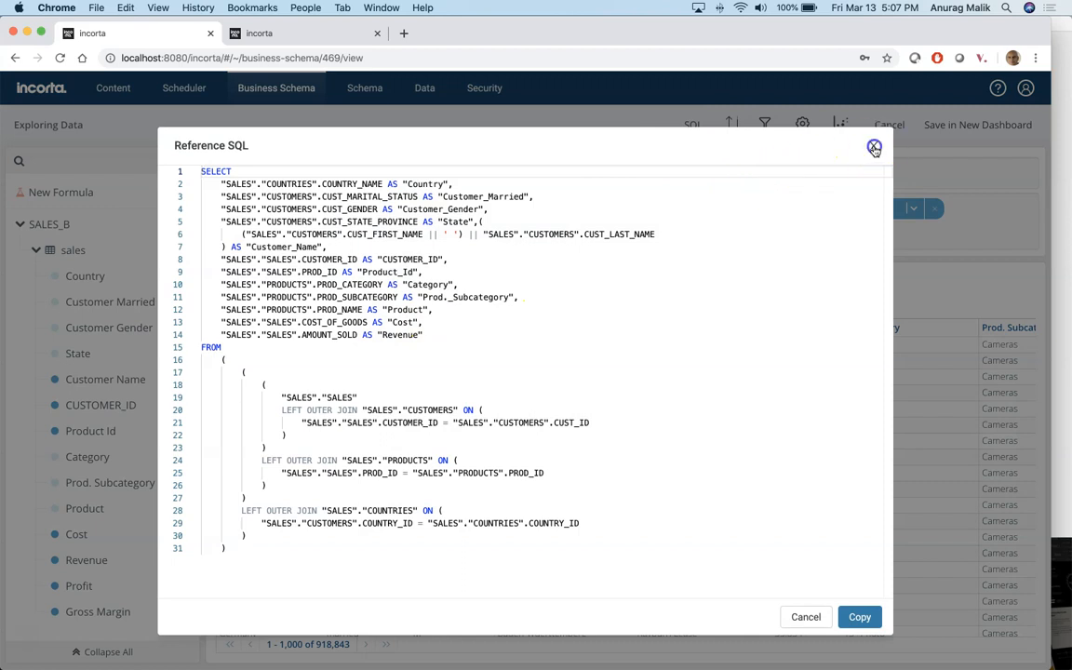
pyautogui.click(874, 146)
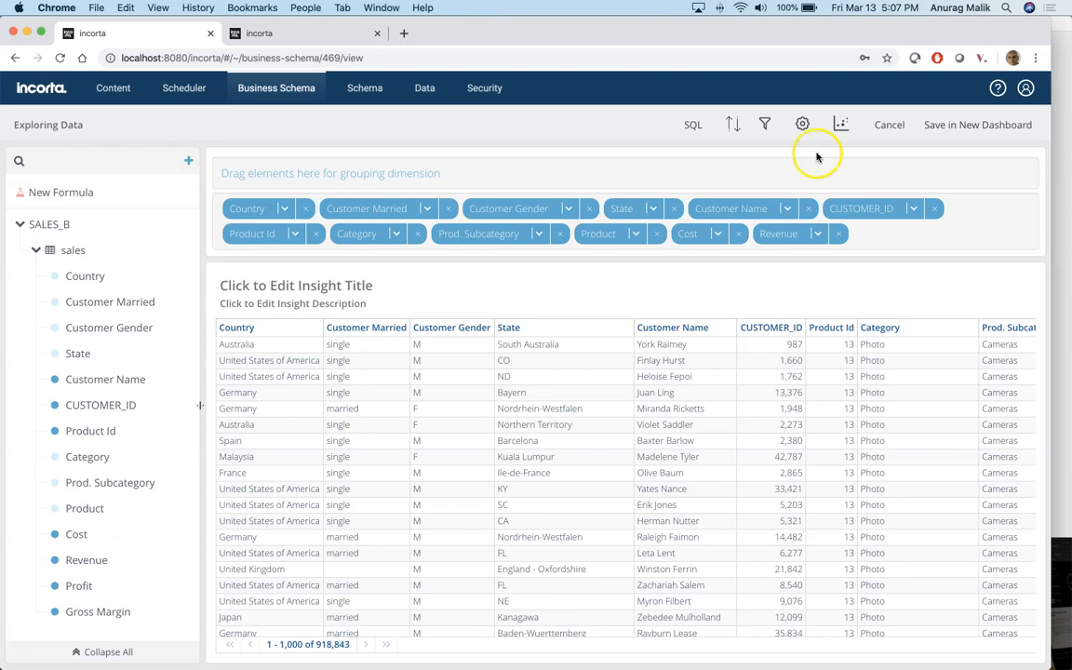
pyautogui.click(889, 125)
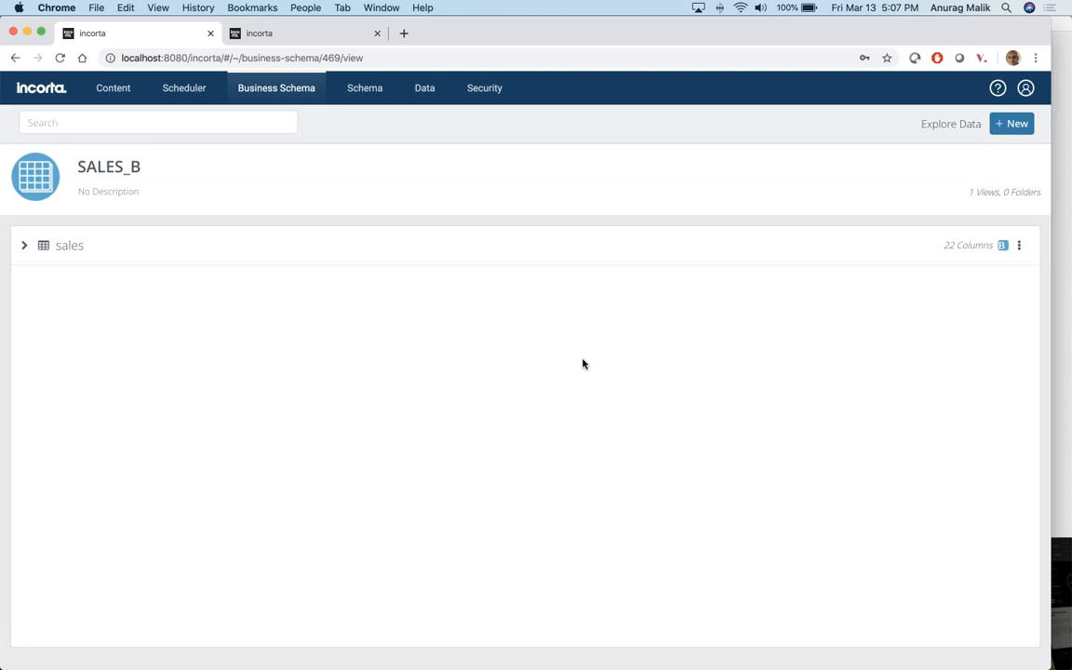
pyautogui.hotkey('alt', 'p')
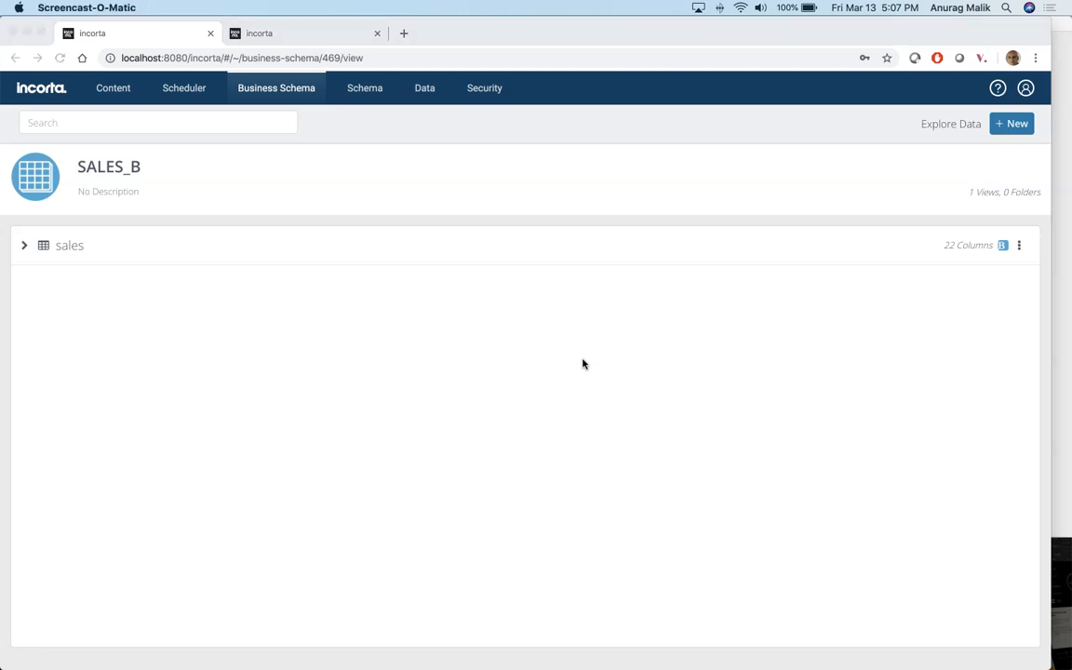
# Step: Sign in to PostgreSQL at localhost, port 5436, database demo, using the account password
pyautogui.press('super+Tab')
pyautogui.press('super+Tab')
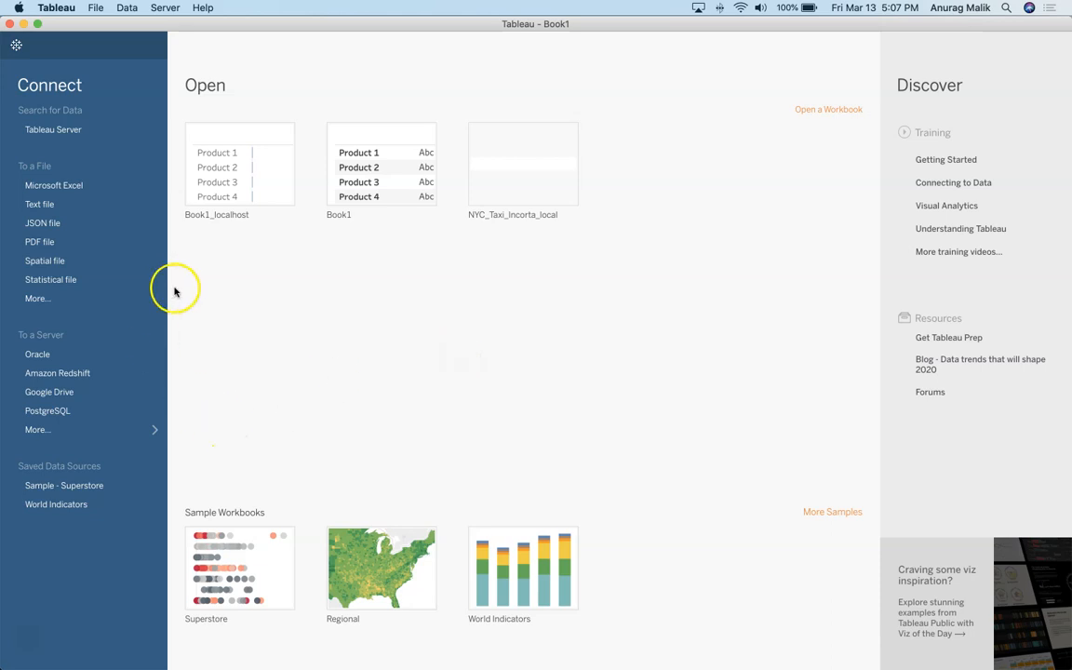
pyautogui.click(70, 411)
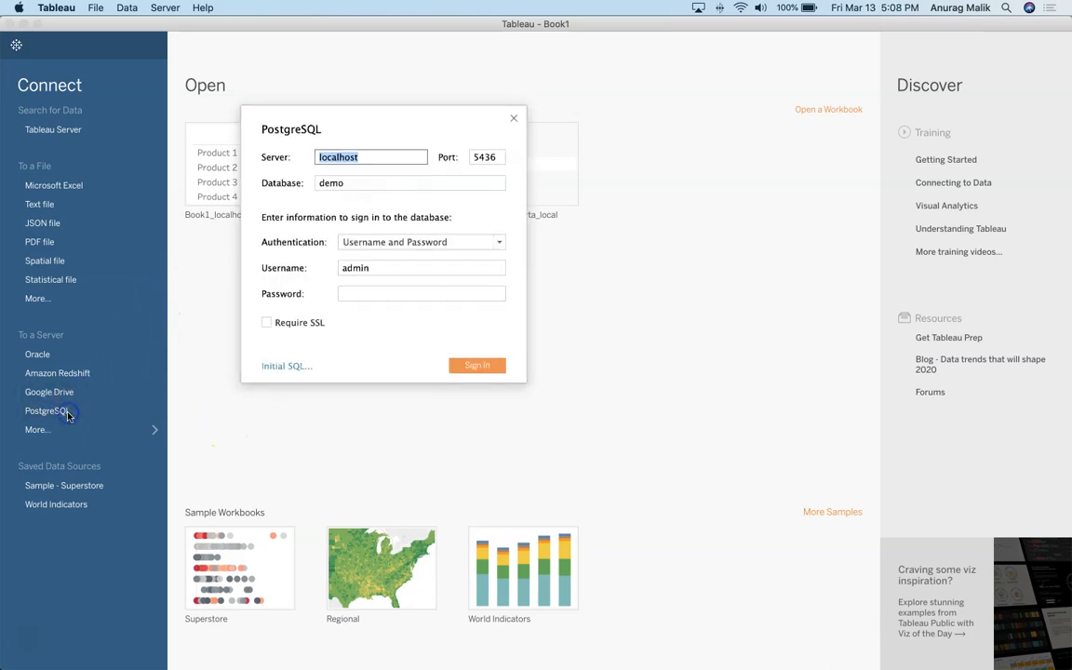
pyautogui.click(364, 154)
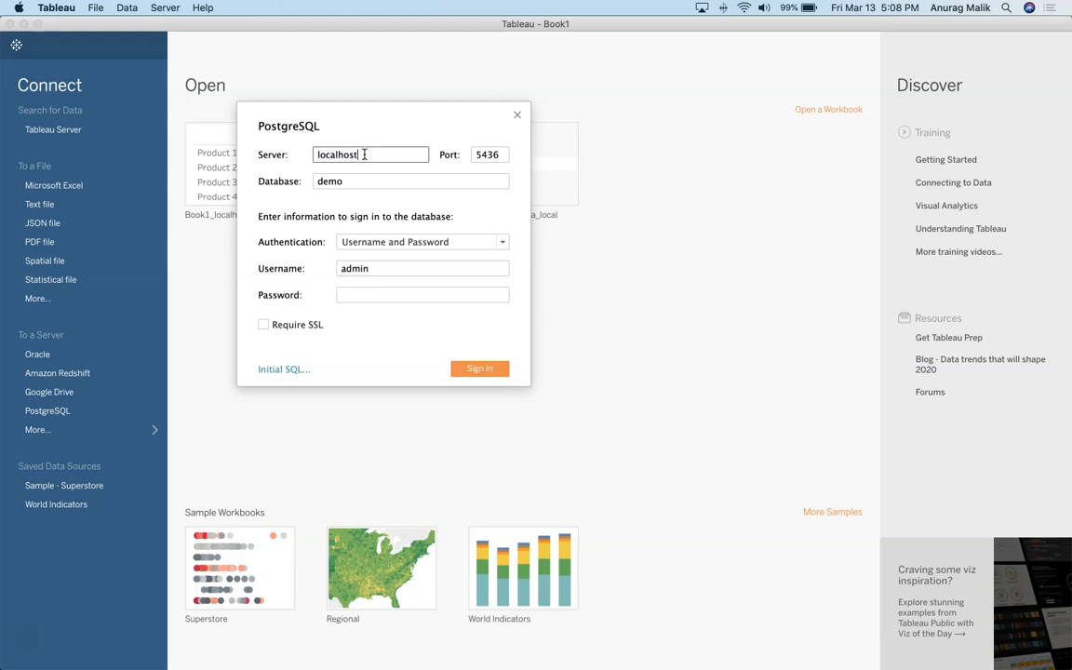
pyautogui.doubleClick(488, 154)
pyautogui.click(503, 154)
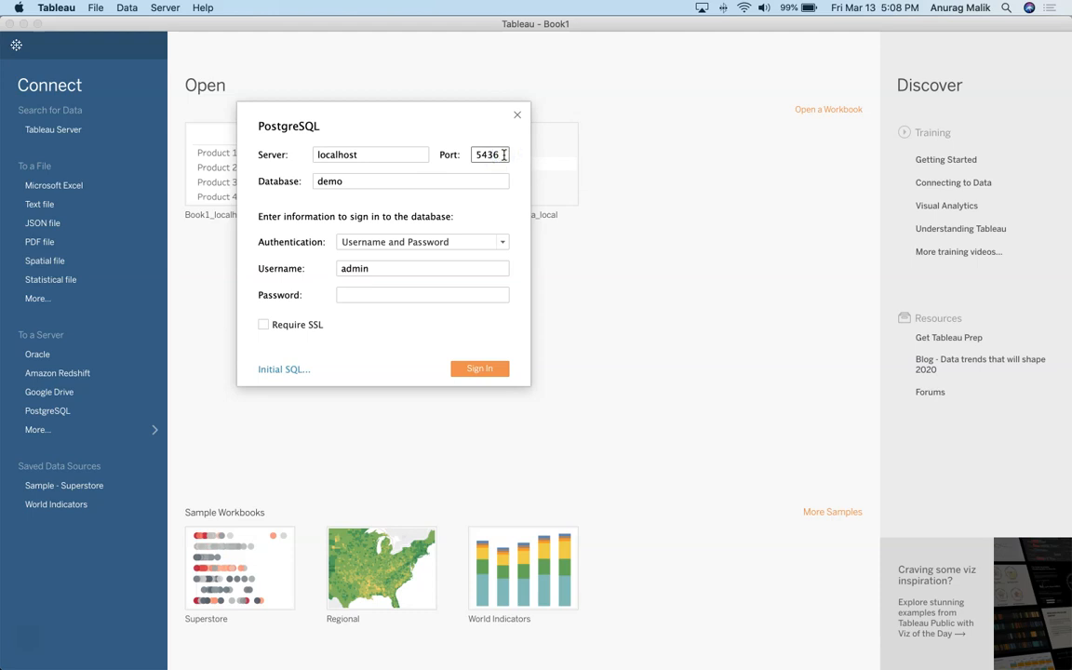
pyautogui.doubleClick(327, 181)
pyautogui.click(373, 179)
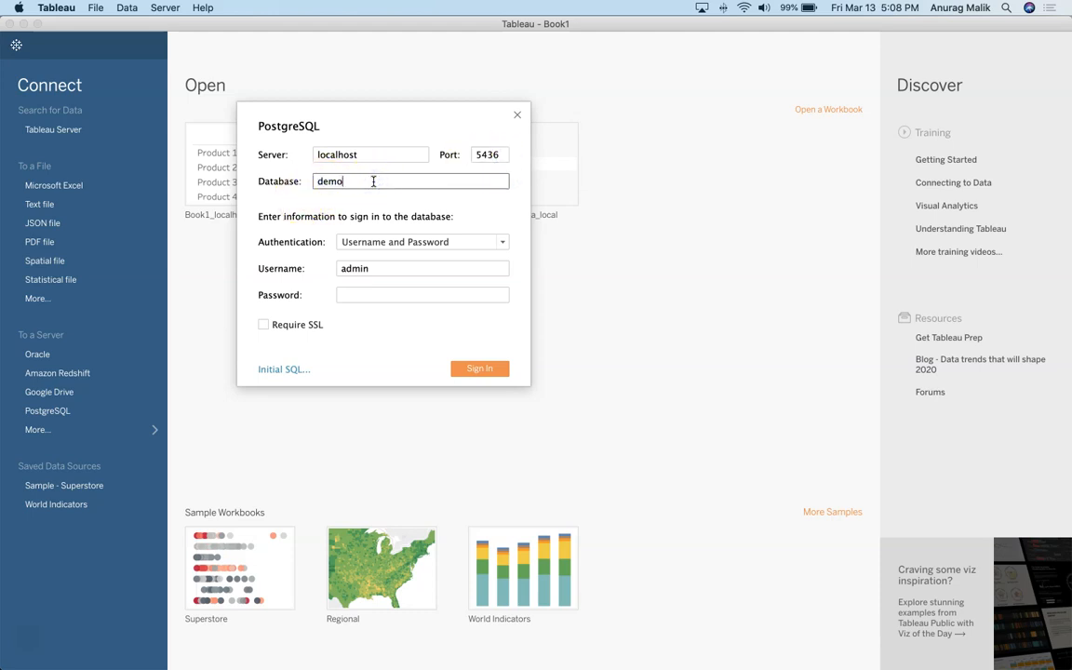
pyautogui.click(366, 296)
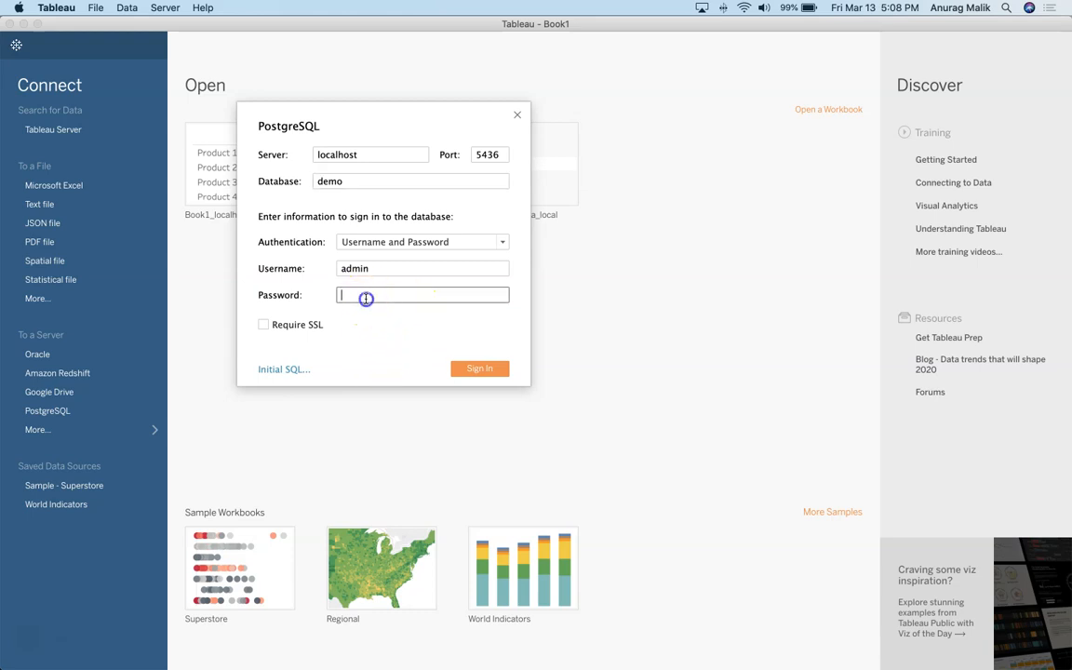
pyautogui.write('adm')
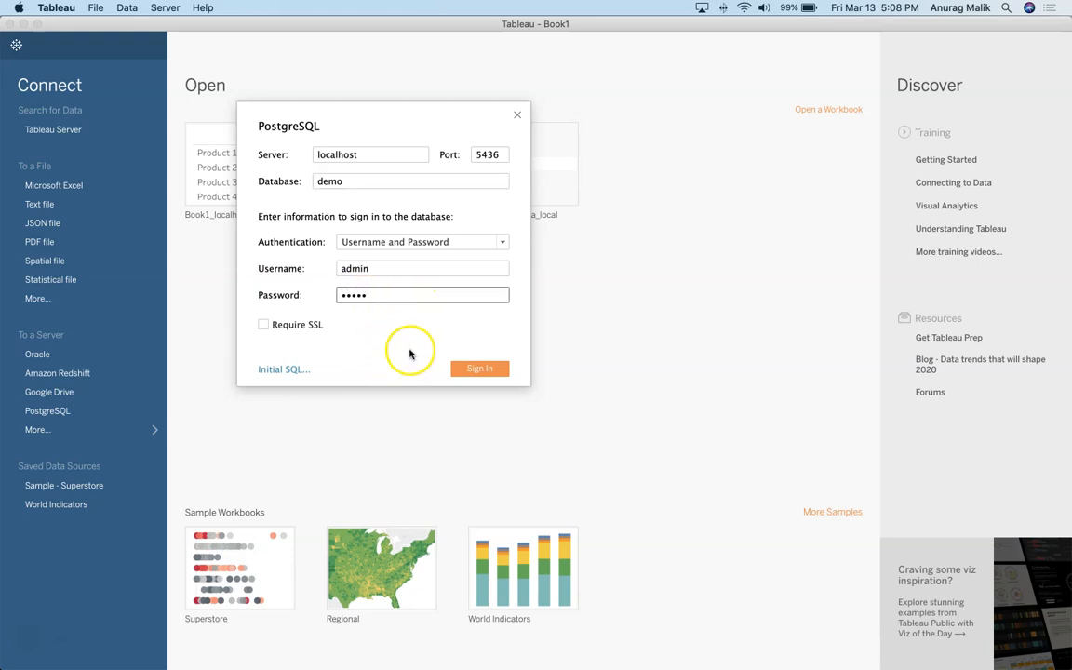
pyautogui.click(465, 370)
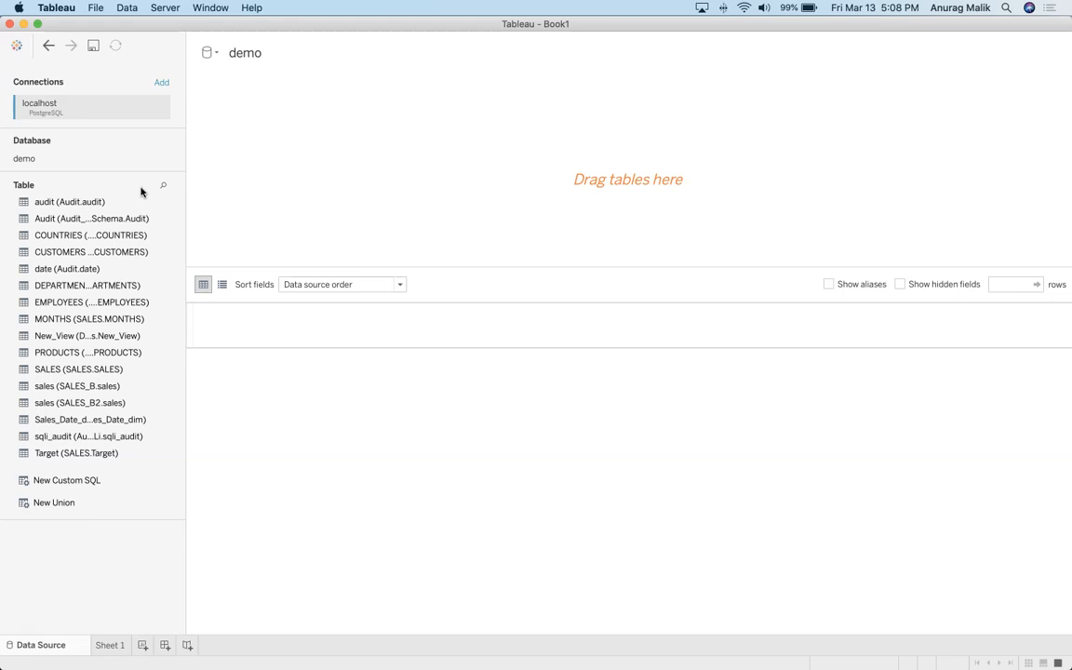
# Step: Search tables for sales_b and add sales (SALES_B.sales) as a live data source, then open Sheet 1
pyautogui.click(162, 187)
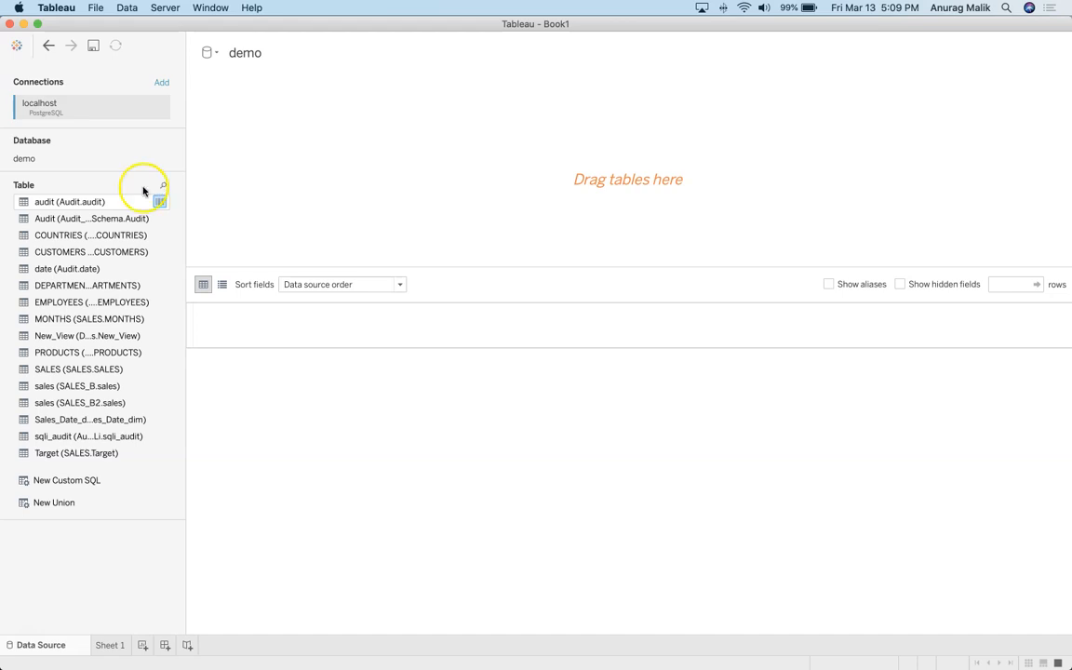
pyautogui.click(161, 187)
pyautogui.write('sales_b')
pyautogui.moveTo(136, 219); pyautogui.dragTo(314, 175)
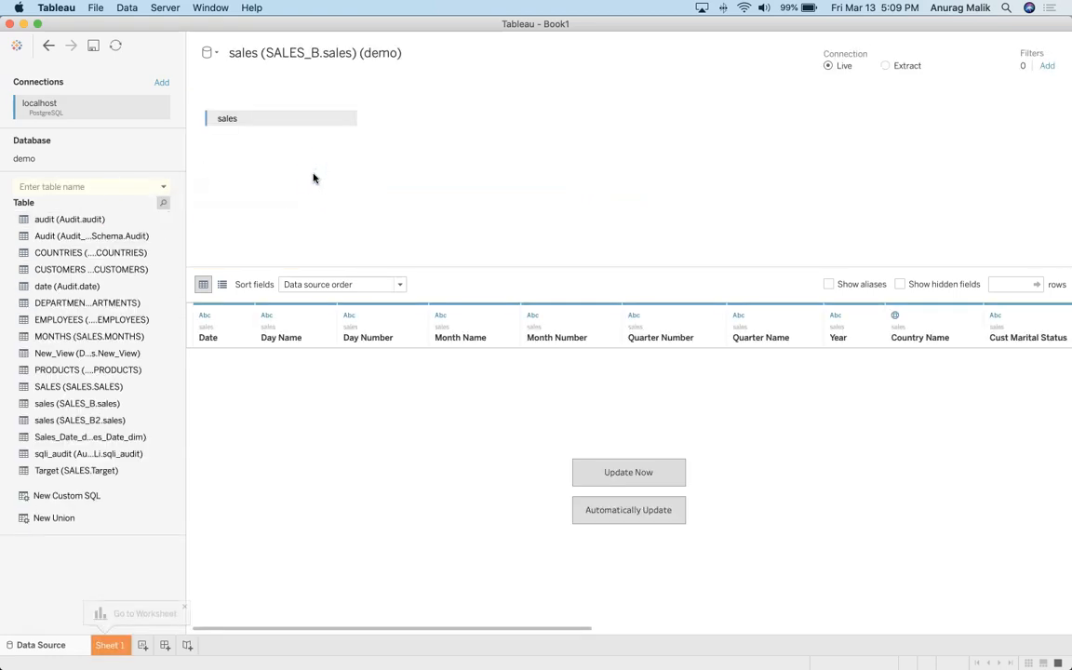
pyautogui.click(109, 645)
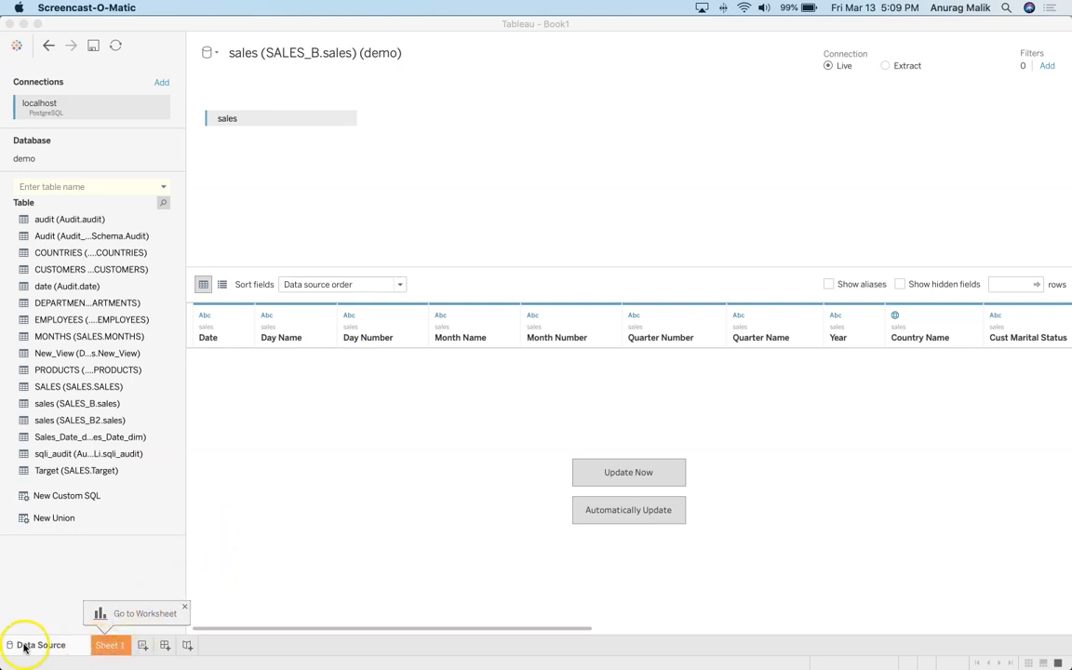
# Step: Build a text table of SUM(Amount Sold) by Prod Category and Prod Subcategory rows
pyautogui.click(148, 615)
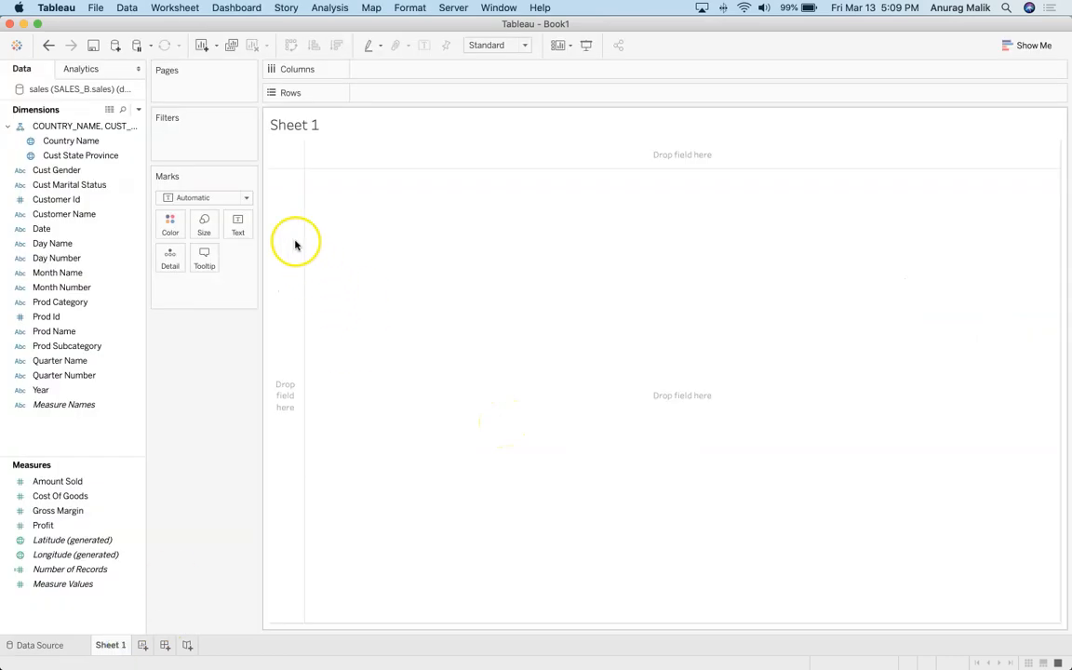
pyautogui.click(75, 315)
pyautogui.moveTo(76, 307); pyautogui.dragTo(453, 94)
pyautogui.moveTo(63, 346); pyautogui.dragTo(402, 204)
pyautogui.moveTo(67, 480); pyautogui.dragTo(459, 342)
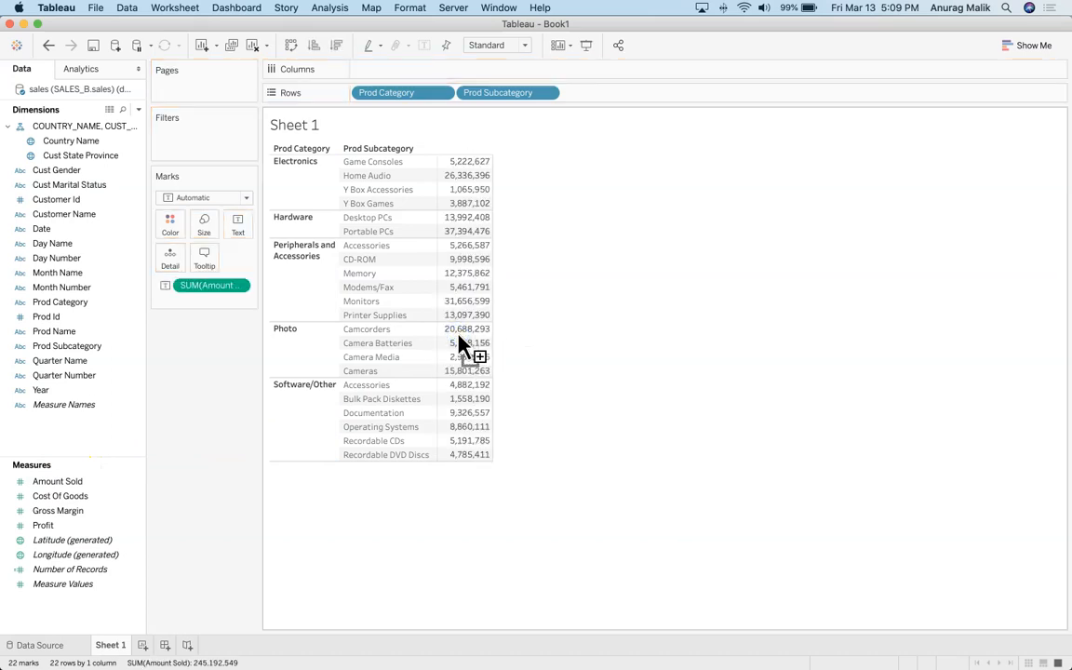
pyautogui.click(558, 462)
# Step: Browse the Data pane fields and begin searching the field list
pyautogui.click(47, 140)
pyautogui.click(55, 272)
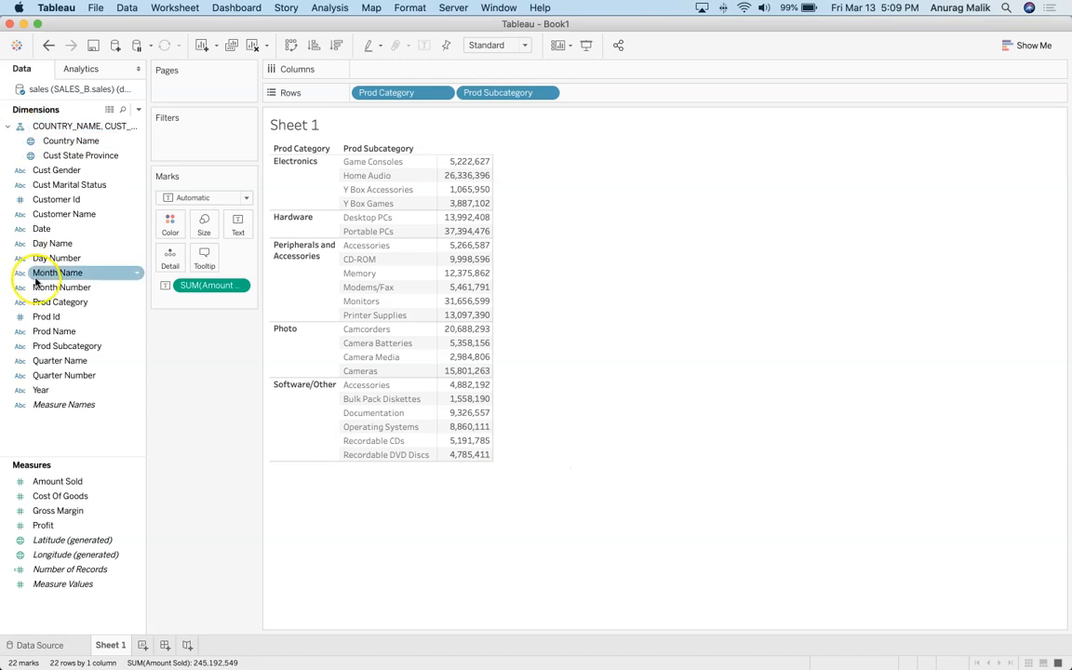
pyautogui.click(79, 285)
pyautogui.click(102, 168)
pyautogui.click(98, 199)
pyautogui.click(111, 125)
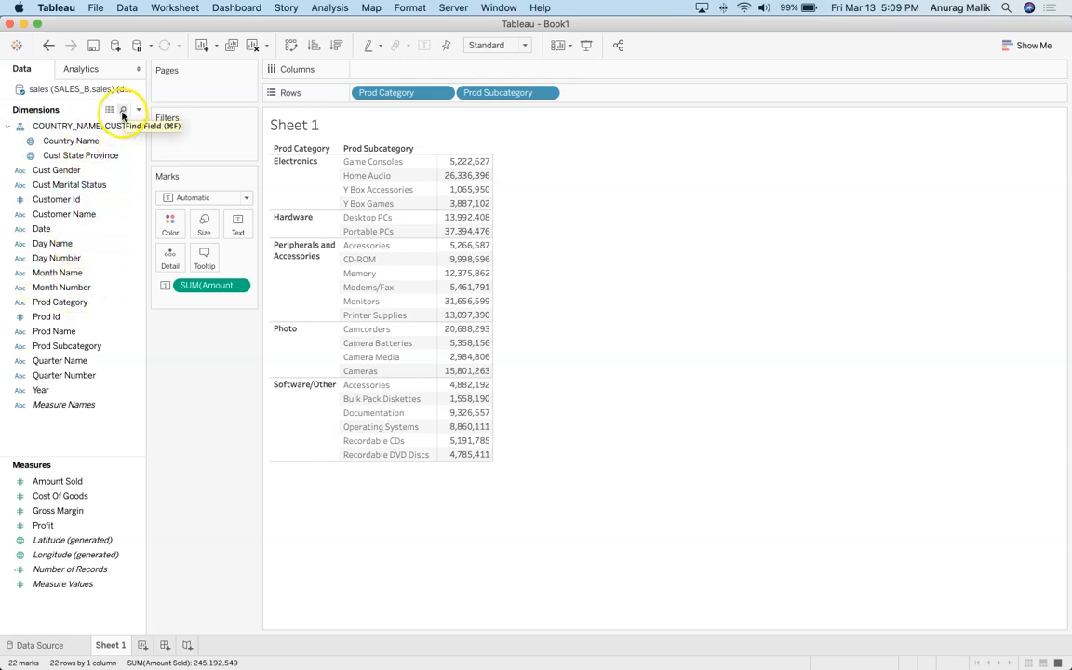
pyautogui.click(122, 109)
# Step: Add a Cust Gender filter to the sheet with both F and M included
pyautogui.write('gem')
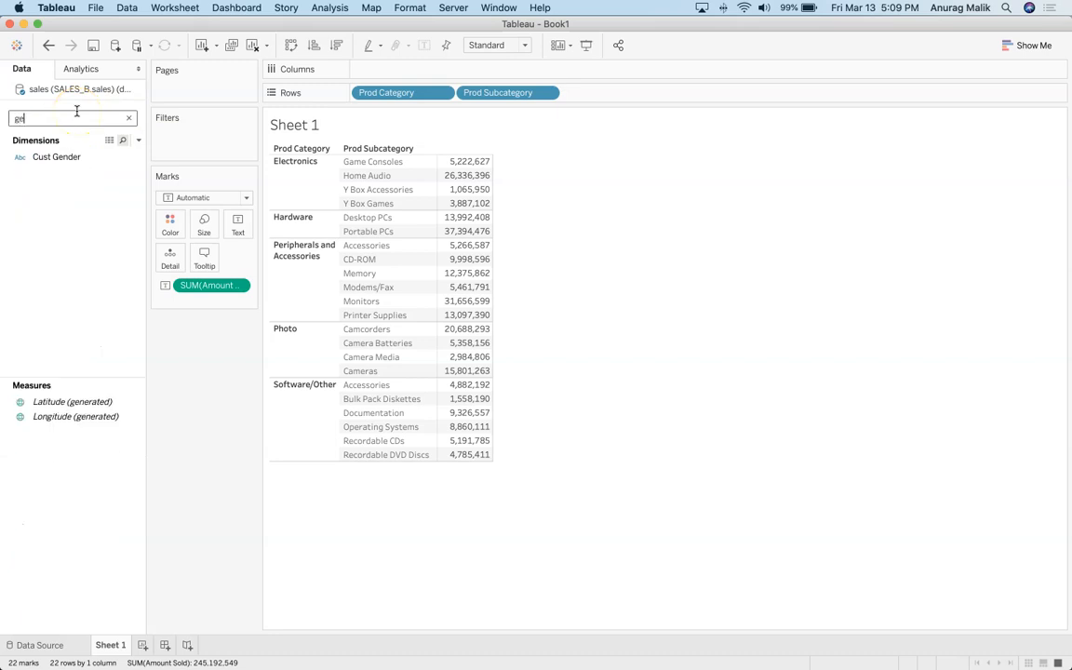
pyautogui.press('BackSpace')
pyautogui.moveTo(56, 156); pyautogui.dragTo(172, 138)
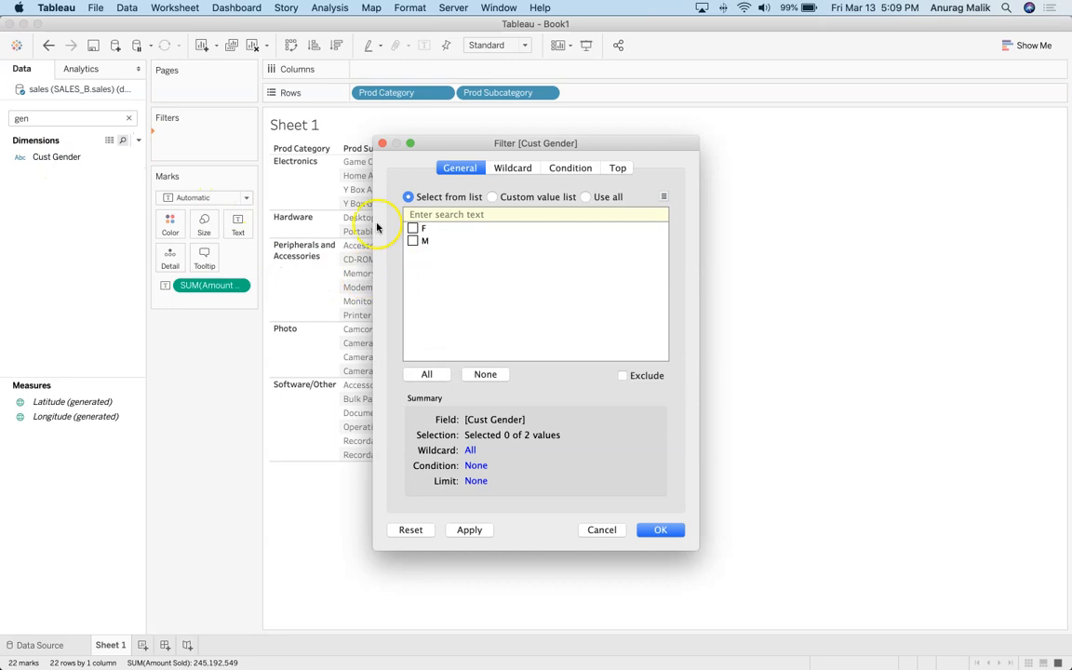
pyautogui.click(426, 374)
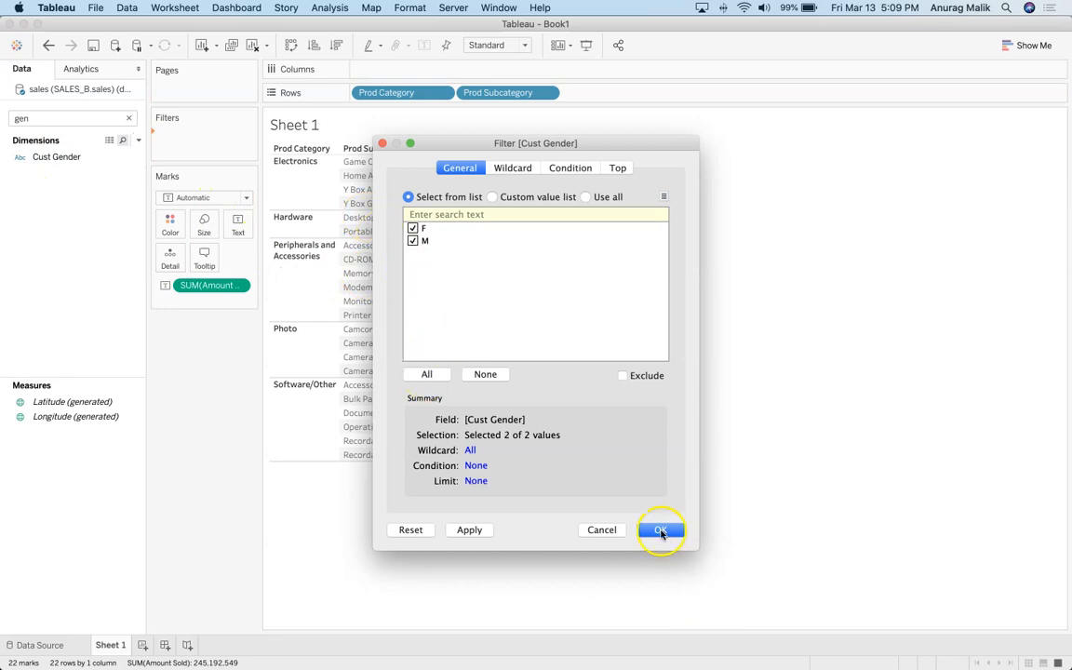
pyautogui.click(660, 529)
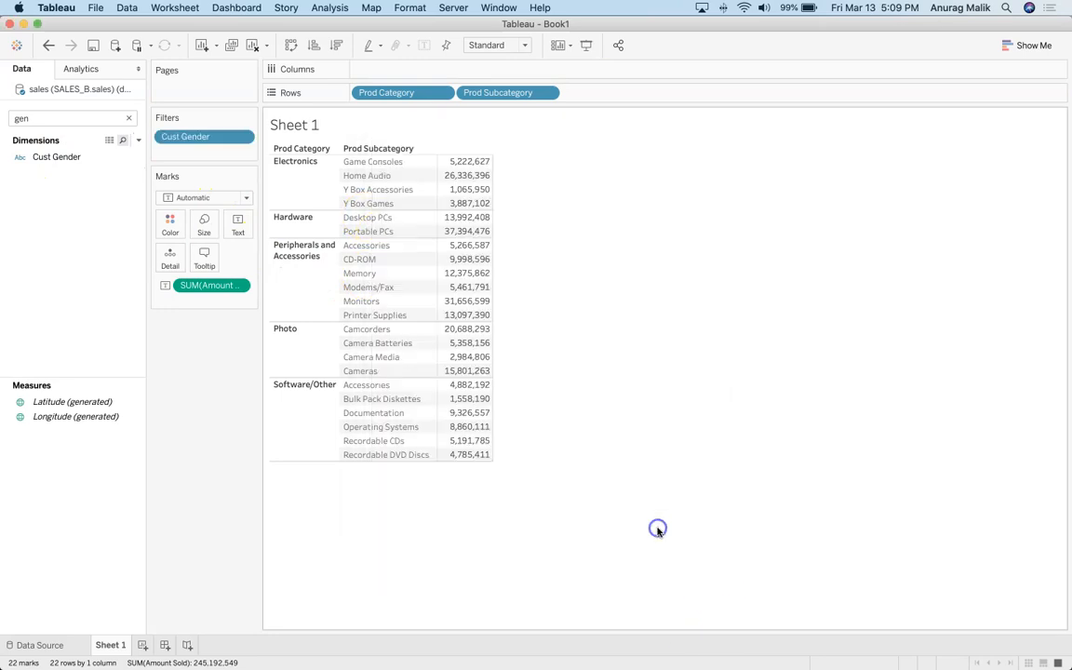
# Step: Show the Cust Gender filter card and limit the table to M, totalling 161,035,455
pyautogui.click(241, 136)
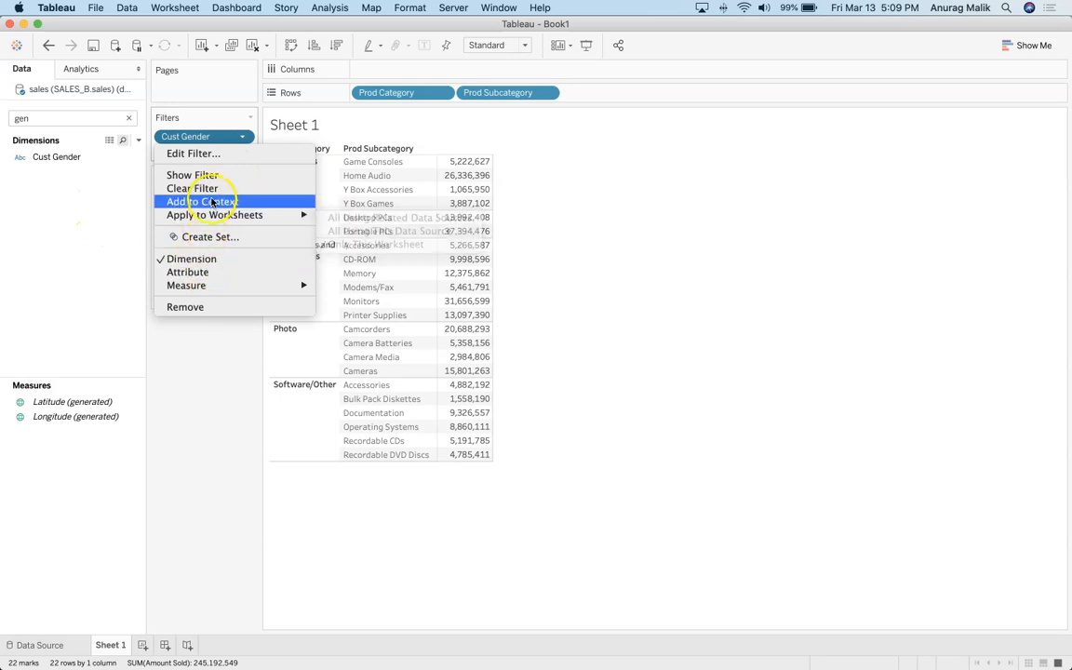
pyautogui.moveTo(214, 215)
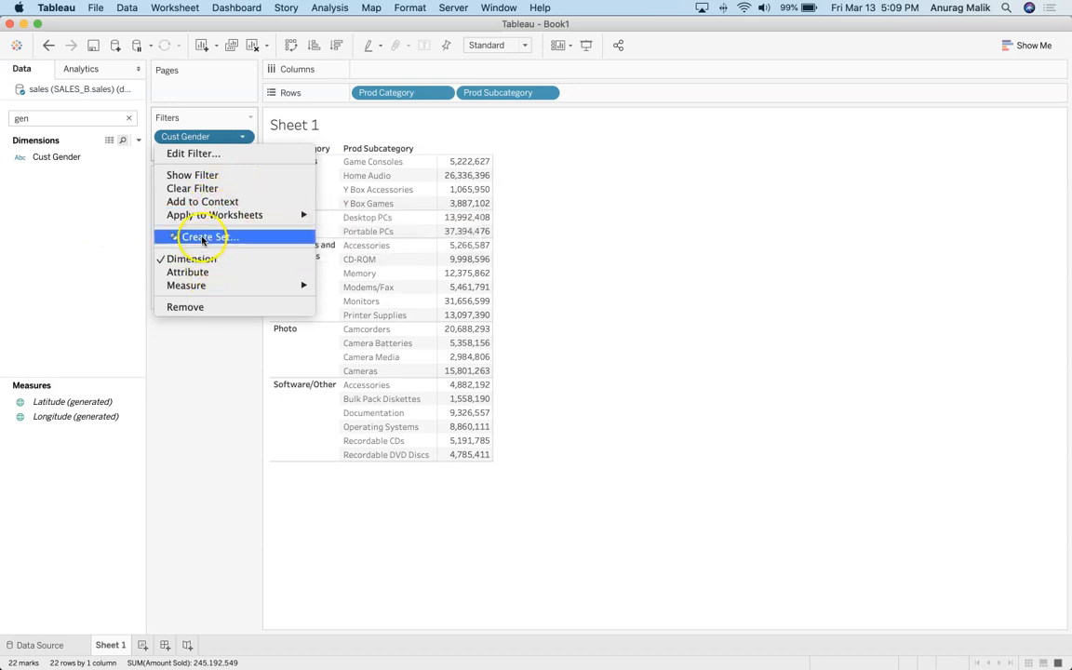
pyautogui.click(192, 175)
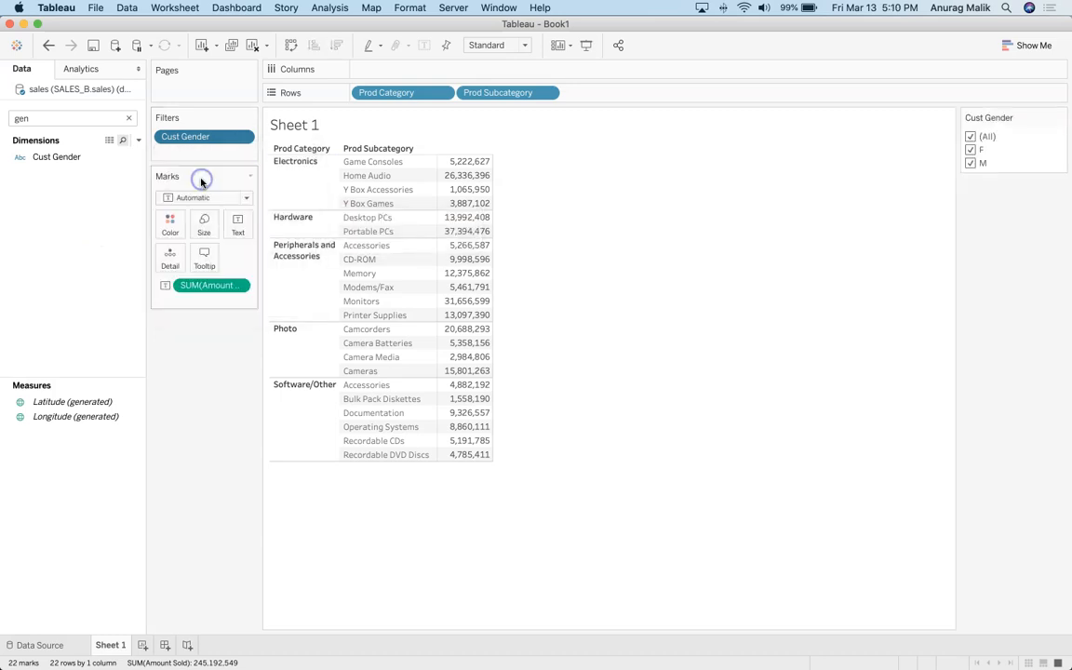
pyautogui.click(970, 163)
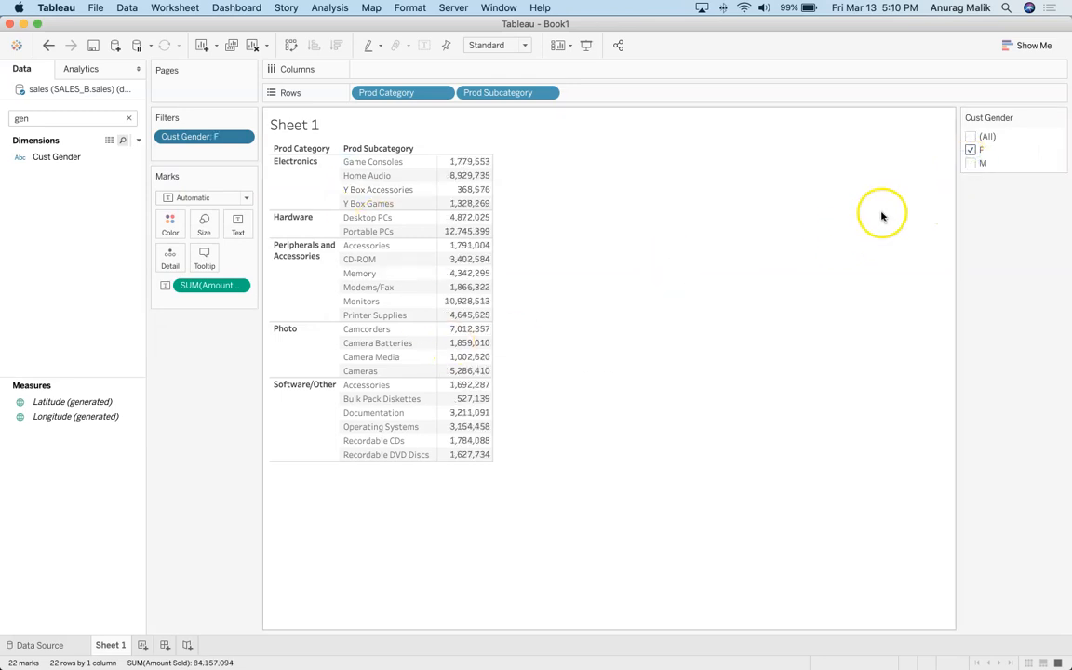
pyautogui.click(970, 163)
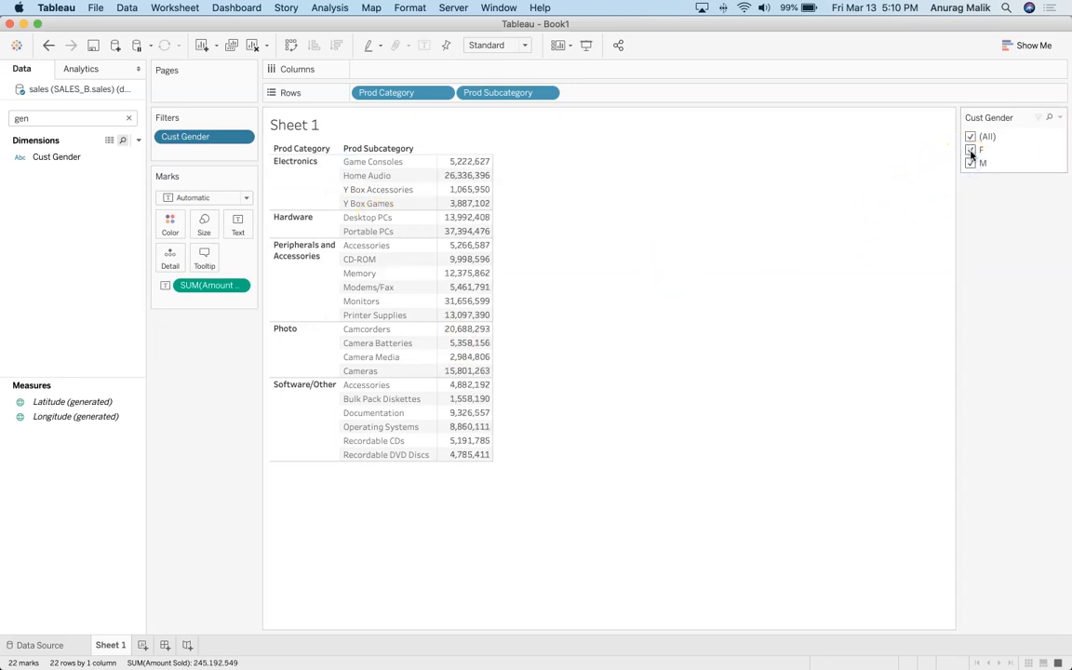
pyautogui.click(971, 153)
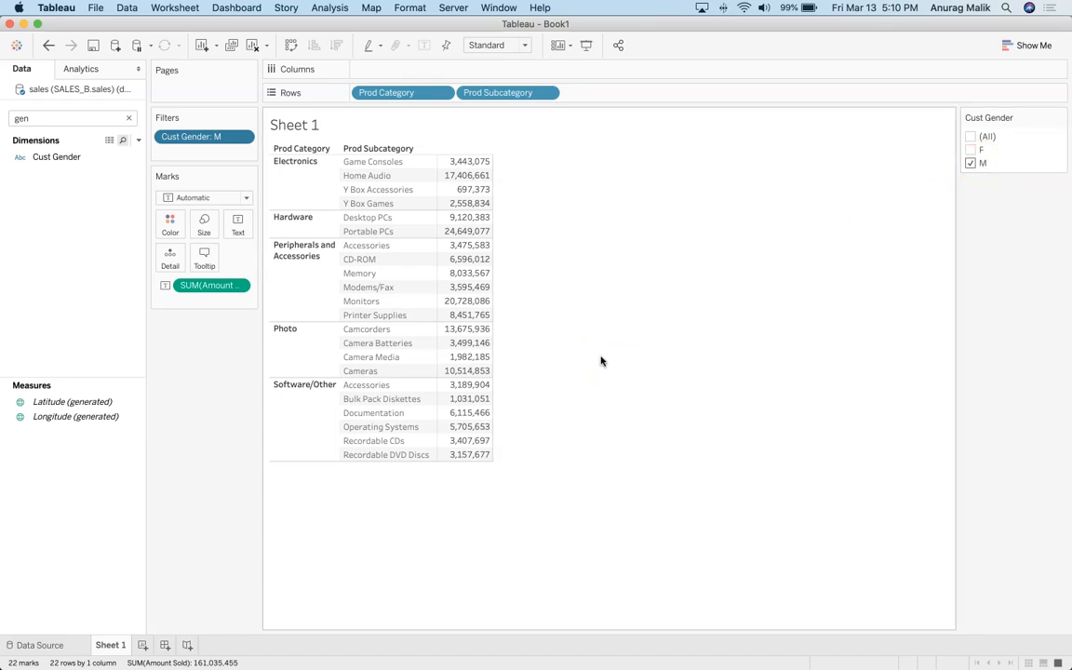
pyautogui.click(538, 482)
pyautogui.press('super+Tab')
pyautogui.press('super+Tab')
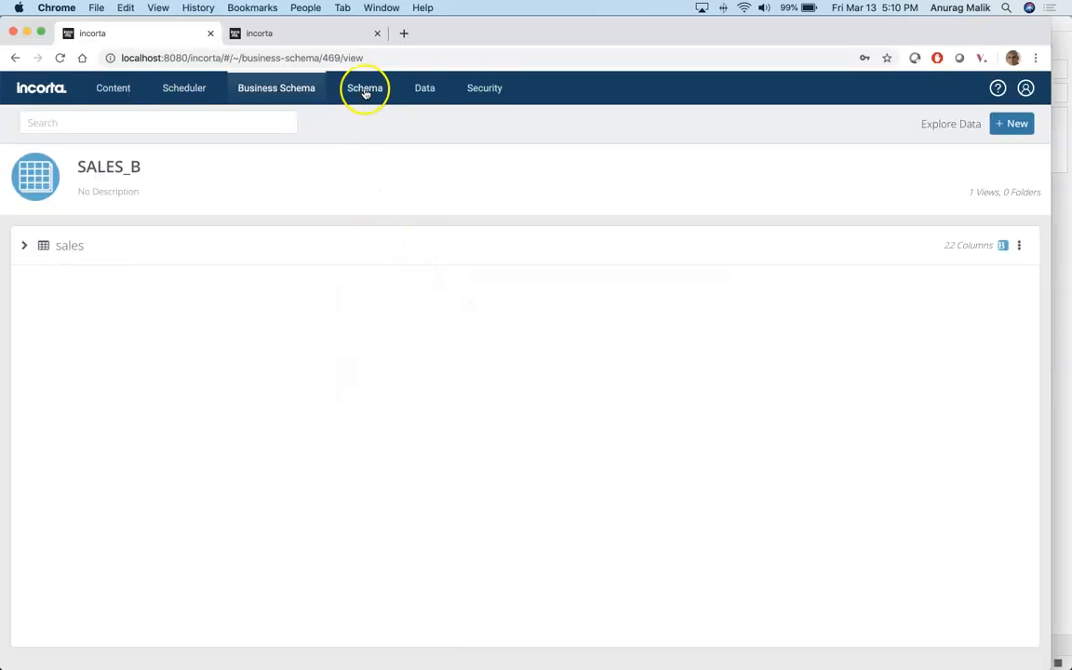
# Step: Open the data source settings of the sqli_audit table in the Audit_SQLi schema
pyautogui.click(364, 90)
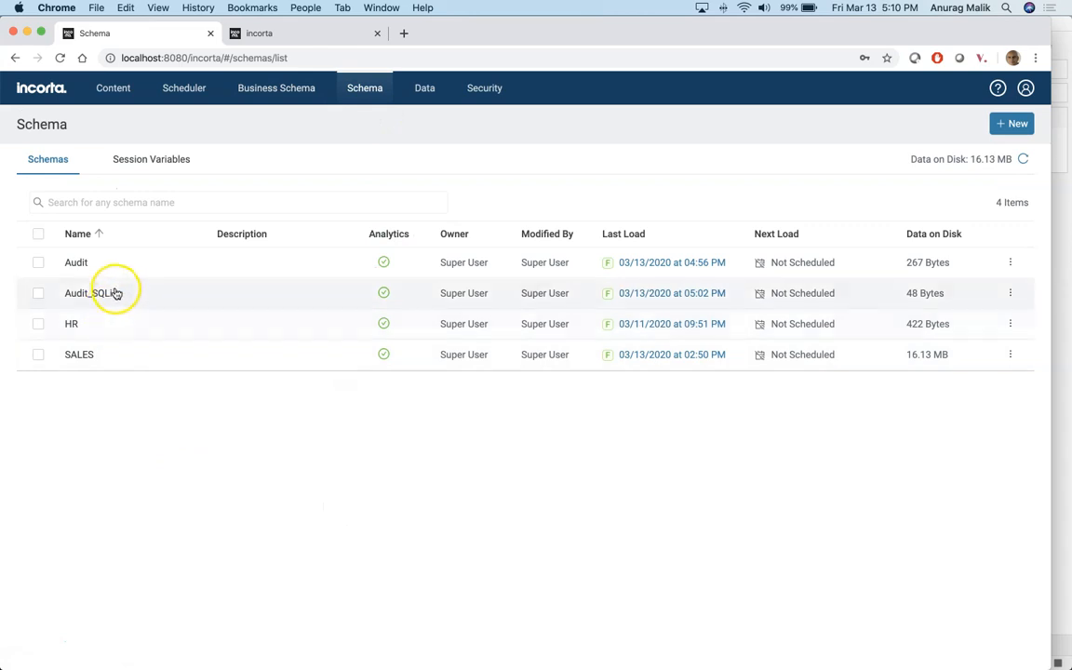
pyautogui.click(108, 292)
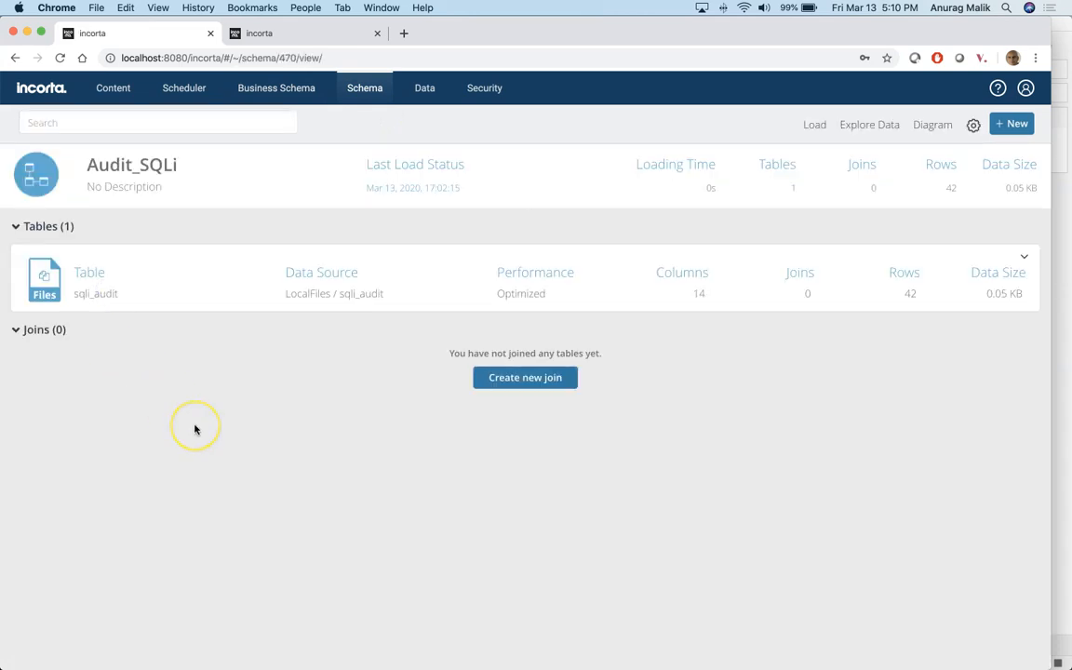
pyautogui.click(44, 277)
pyautogui.click(69, 237)
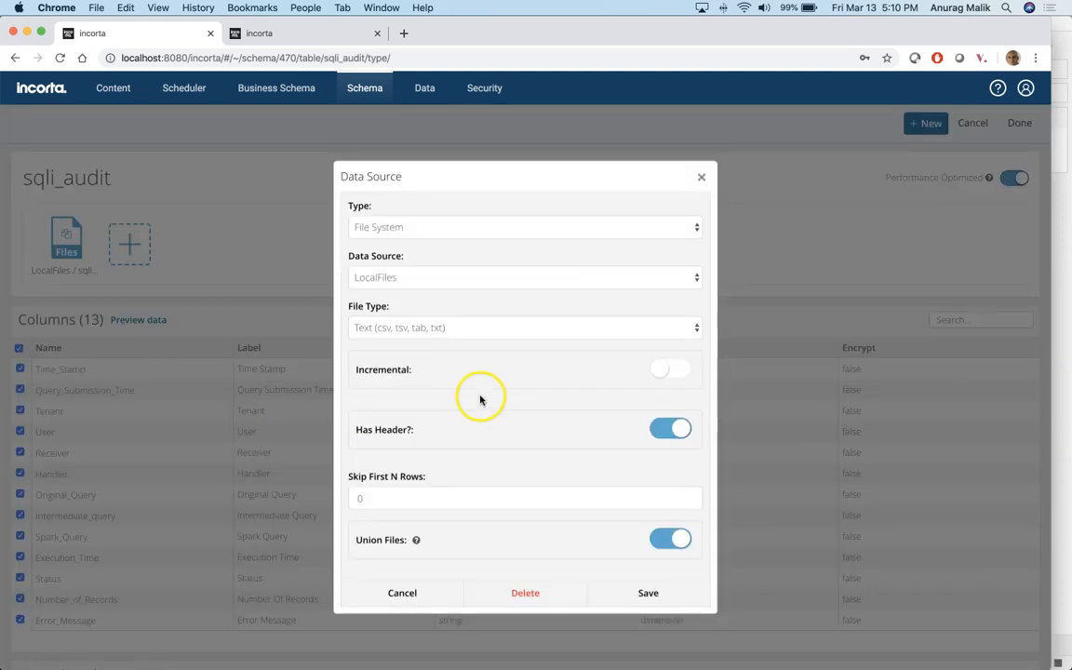
pyautogui.scroll(-4, 478, 391)
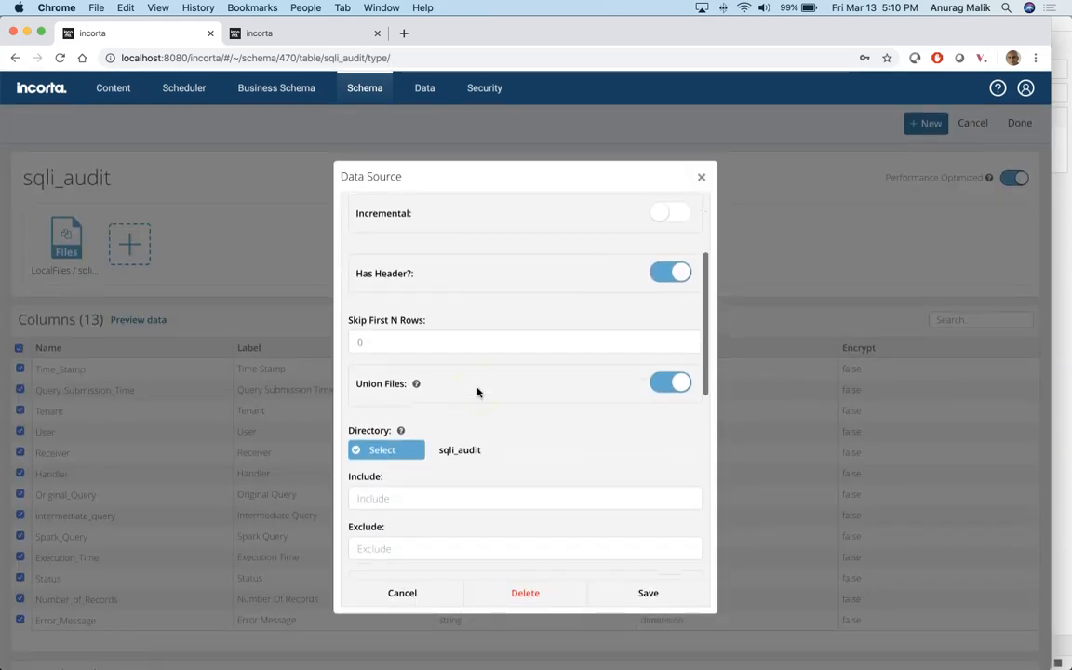
pyautogui.scroll(-4, 477, 391)
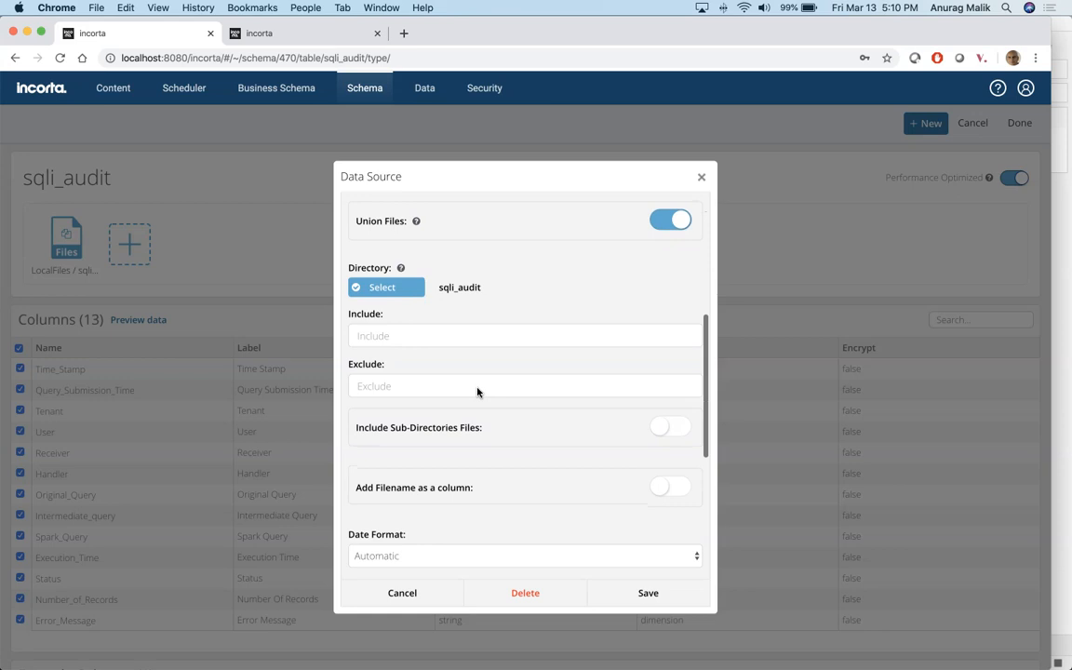
pyautogui.scroll(2, 477, 392)
# Step: Browse the source directory's contents, then cancel the data source settings unchanged
pyautogui.click(381, 352)
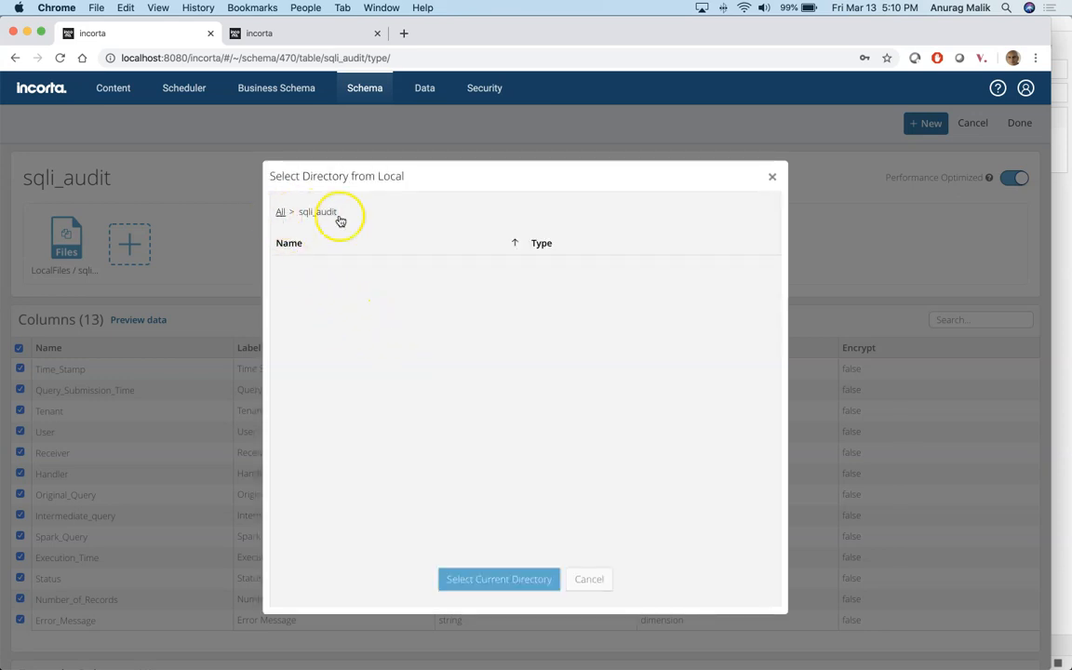
pyautogui.click(772, 175)
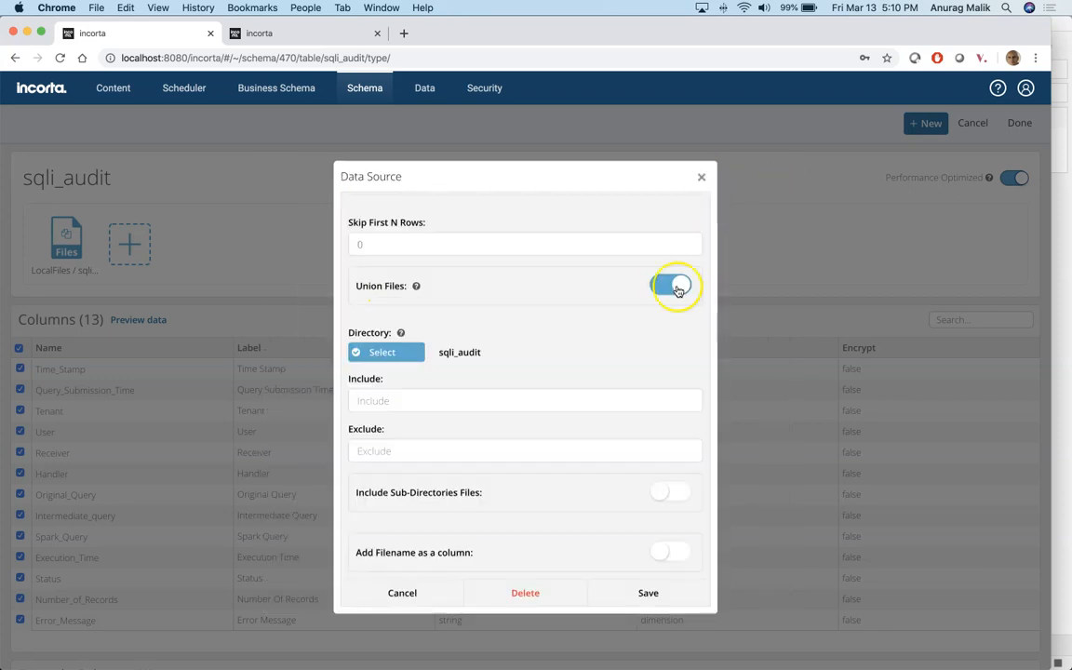
pyautogui.scroll(5, 553, 358)
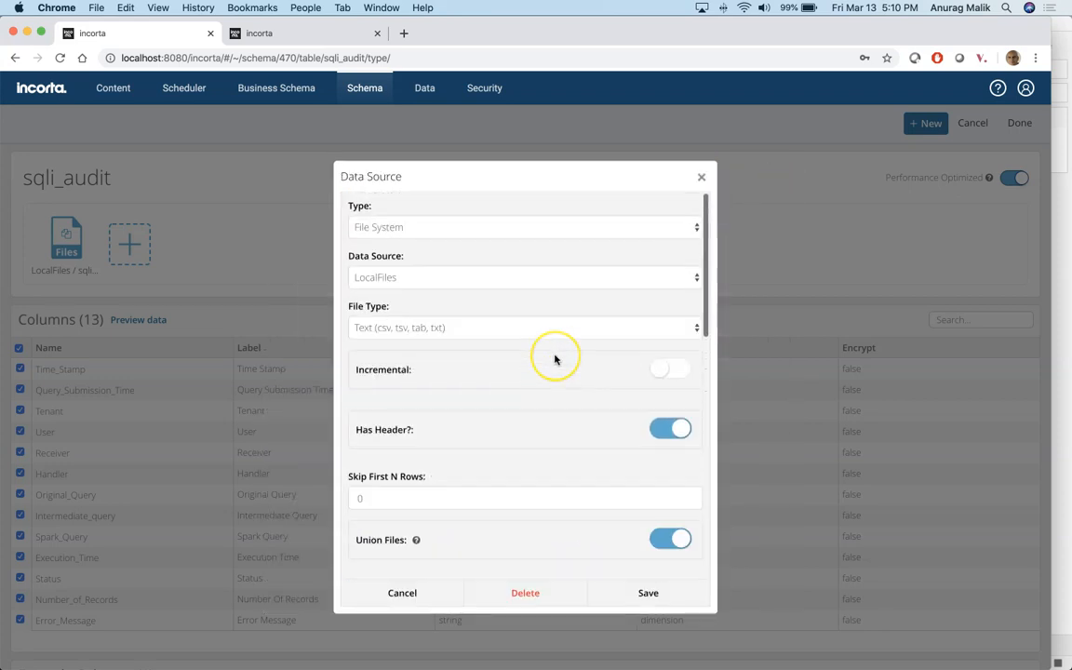
pyautogui.scroll(-5, 555, 359)
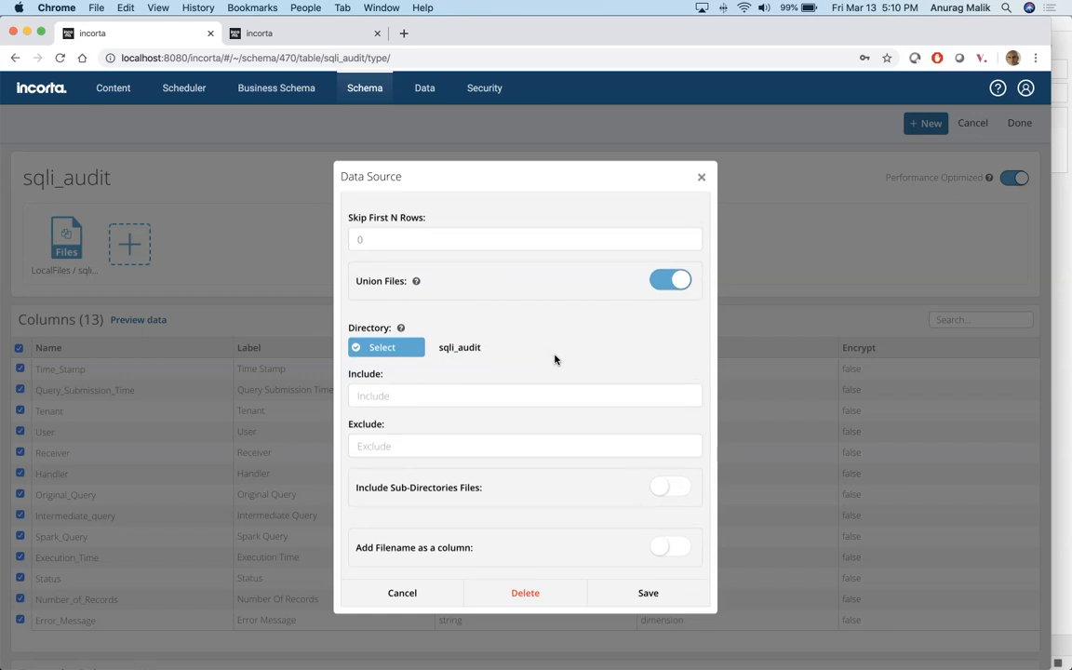
pyautogui.scroll(-3, 554, 359)
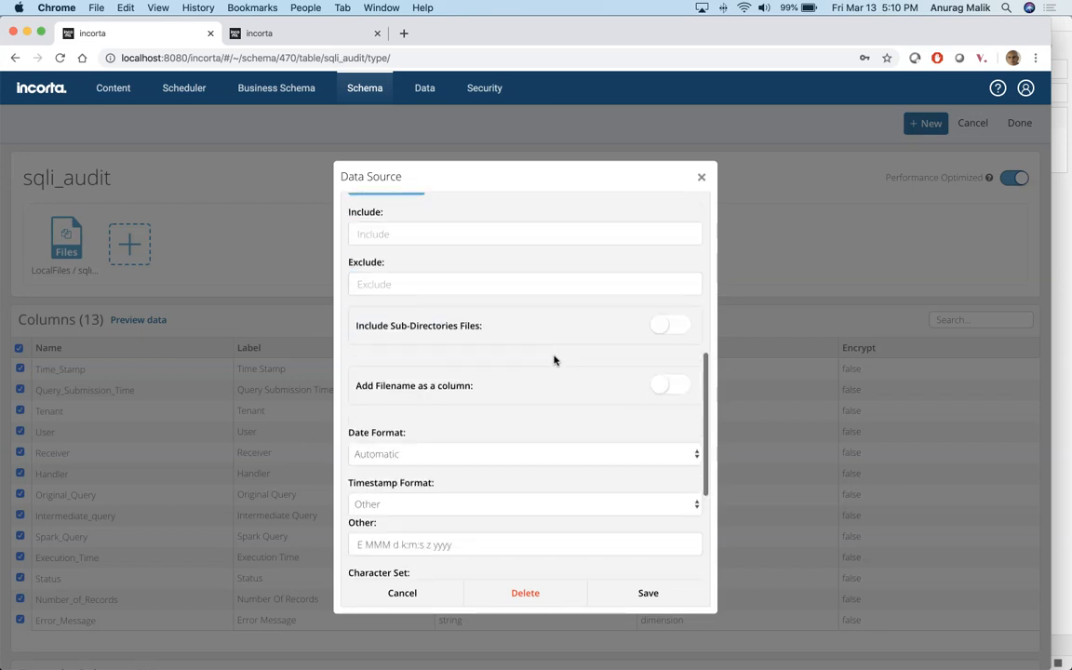
pyautogui.scroll(6, 555, 359)
pyautogui.click(400, 595)
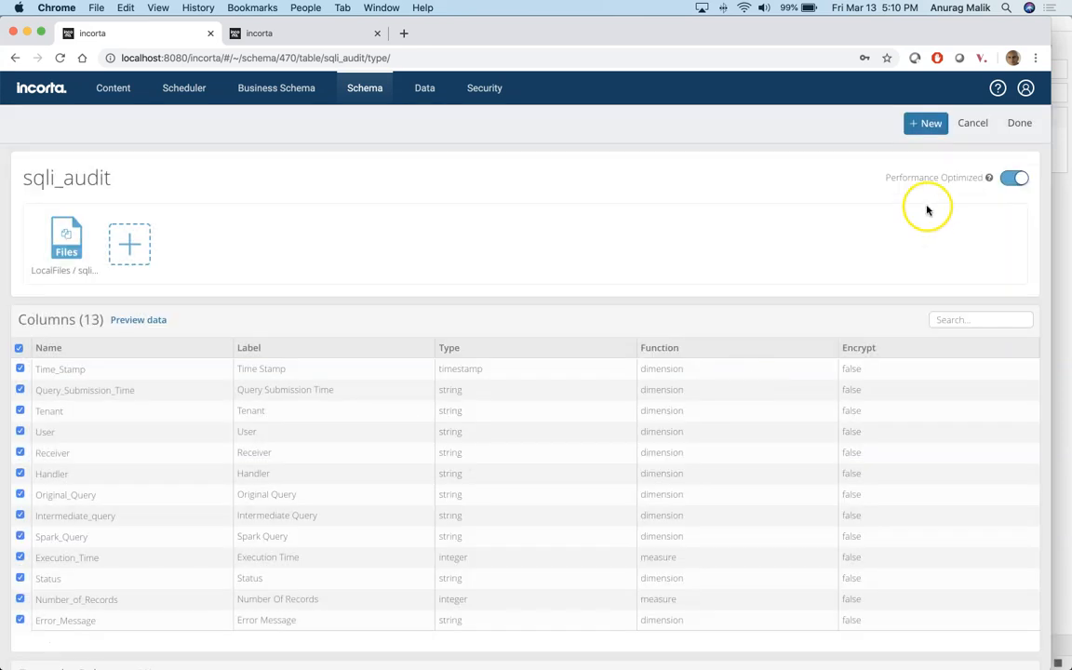
# Step: Run a full load of the Audit_SQLi schema
pyautogui.click(974, 124)
pyautogui.click(815, 129)
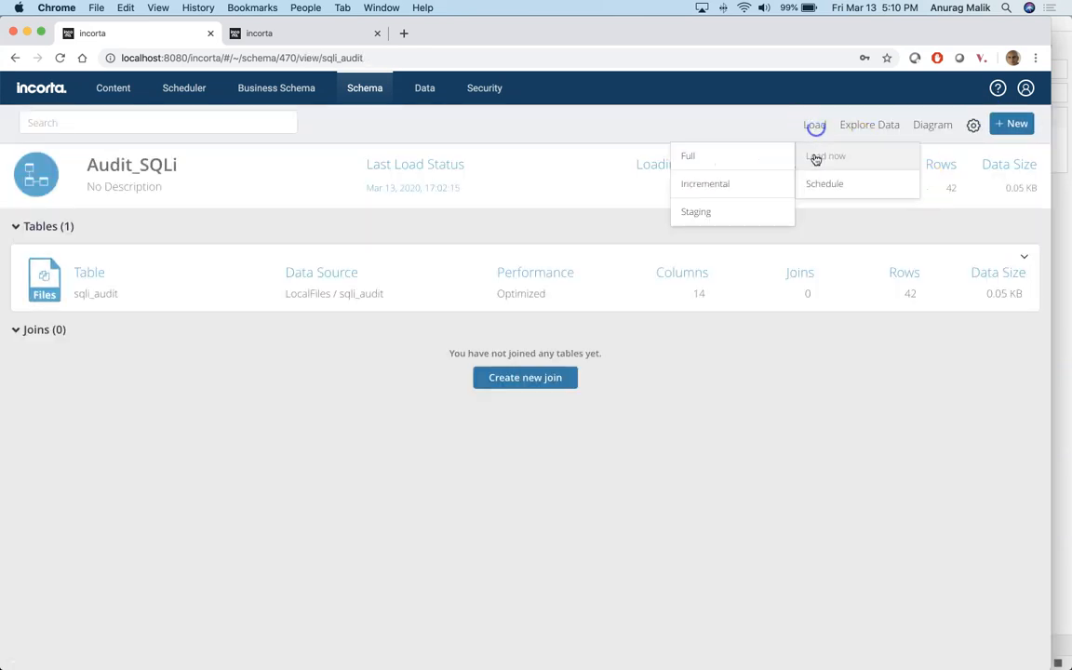
pyautogui.moveTo(831, 167)
pyautogui.click(755, 155)
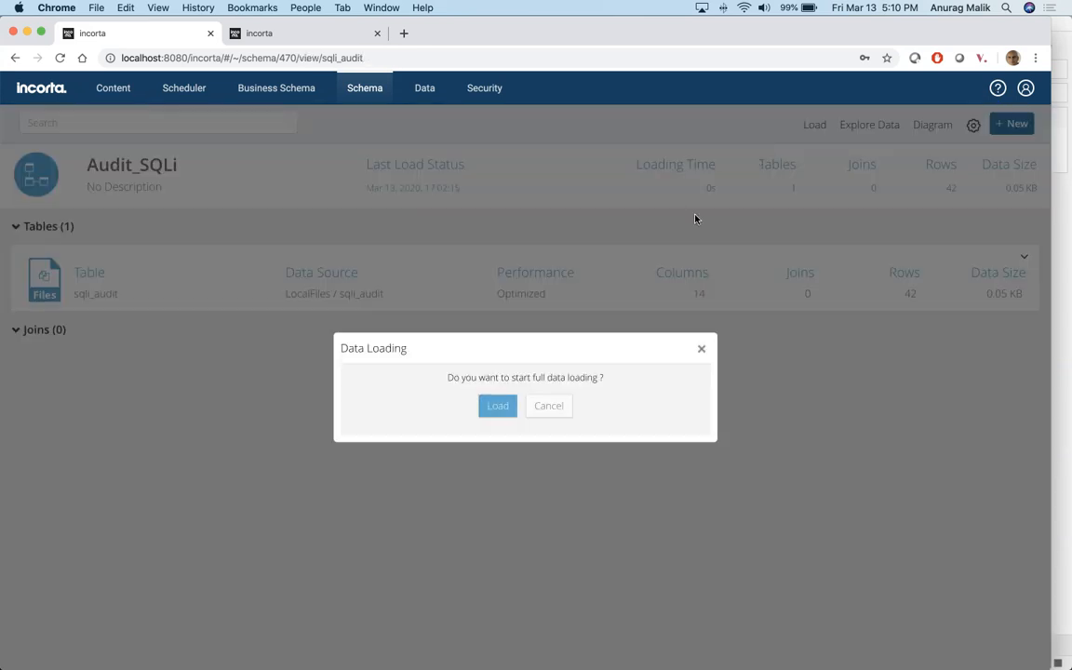
pyautogui.click(492, 407)
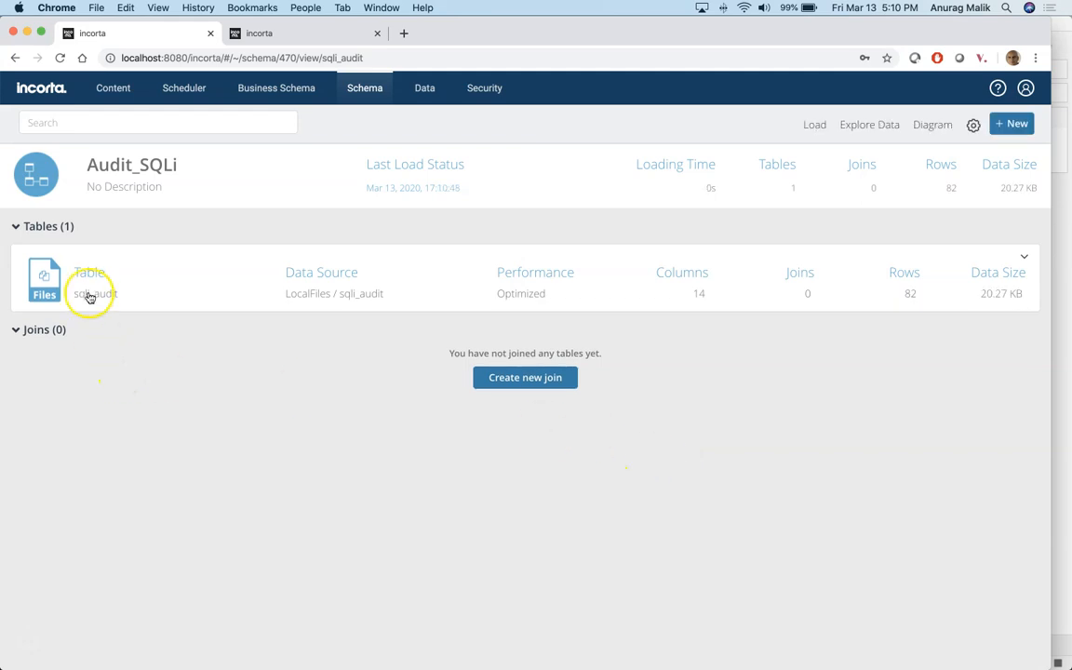
# Step: Open and refresh the SQL Audit dashboard from the Audit SQLi content folder
pyautogui.click(33, 88)
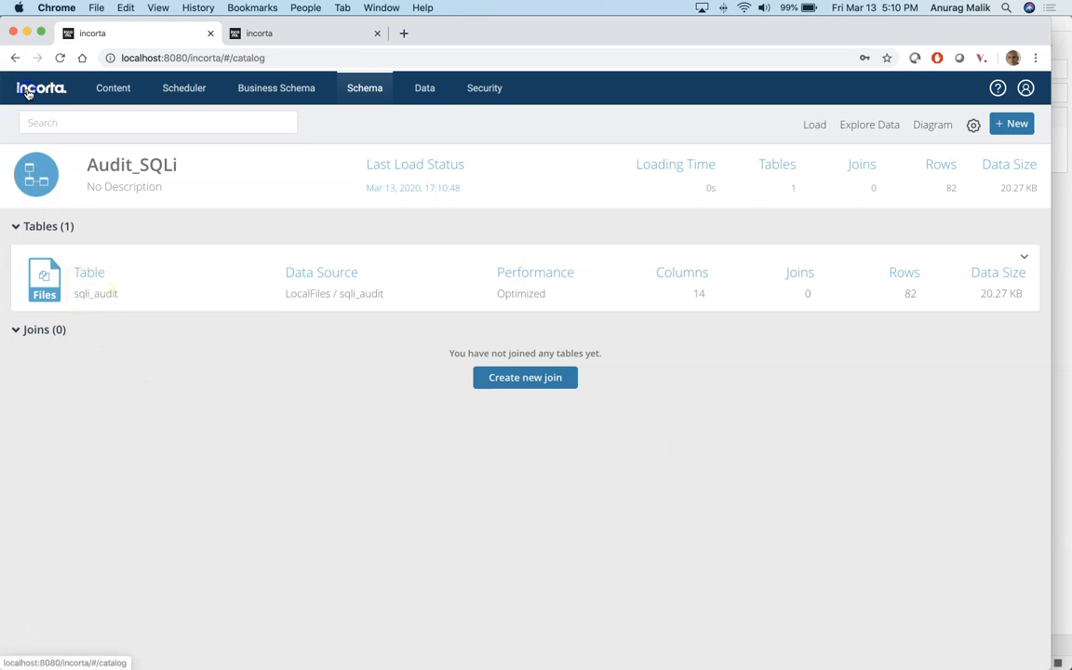
pyautogui.click(68, 357)
pyautogui.click(64, 321)
pyautogui.click(60, 58)
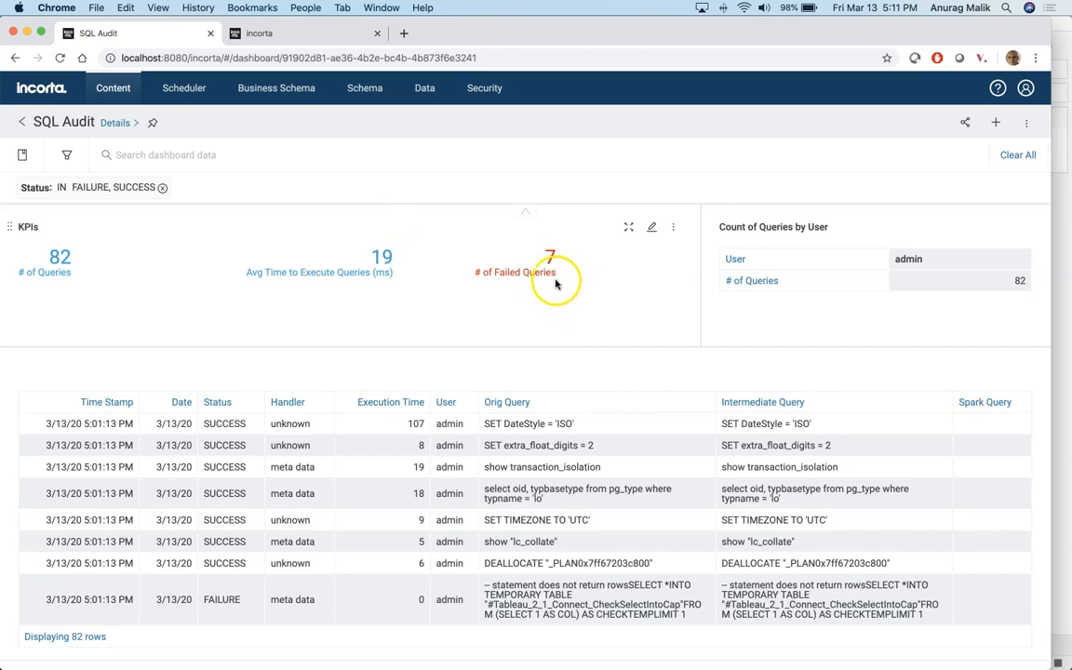
# Step: Filter the dashboard by Handler, selecting all values except meta data
pyautogui.click(84, 187)
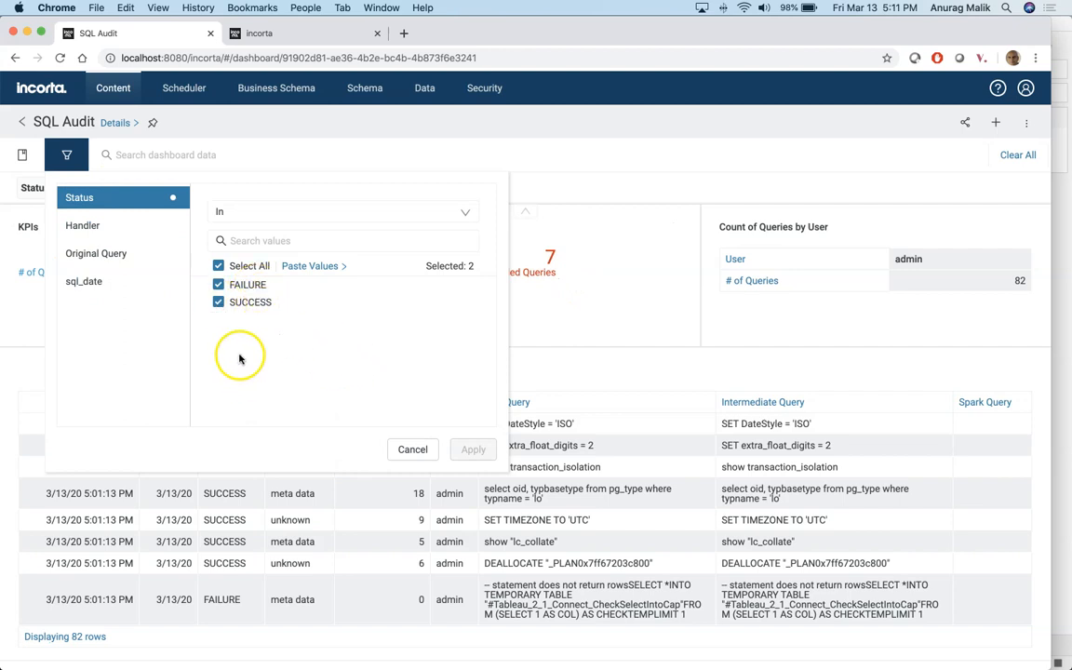
pyautogui.click(79, 225)
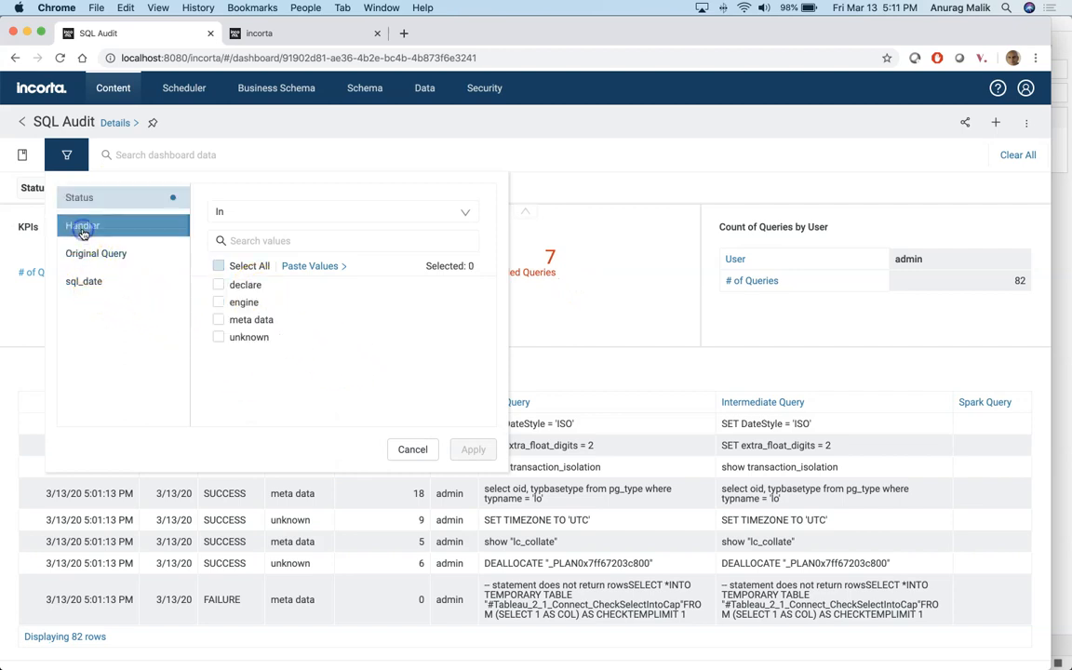
pyautogui.click(219, 267)
pyautogui.click(217, 320)
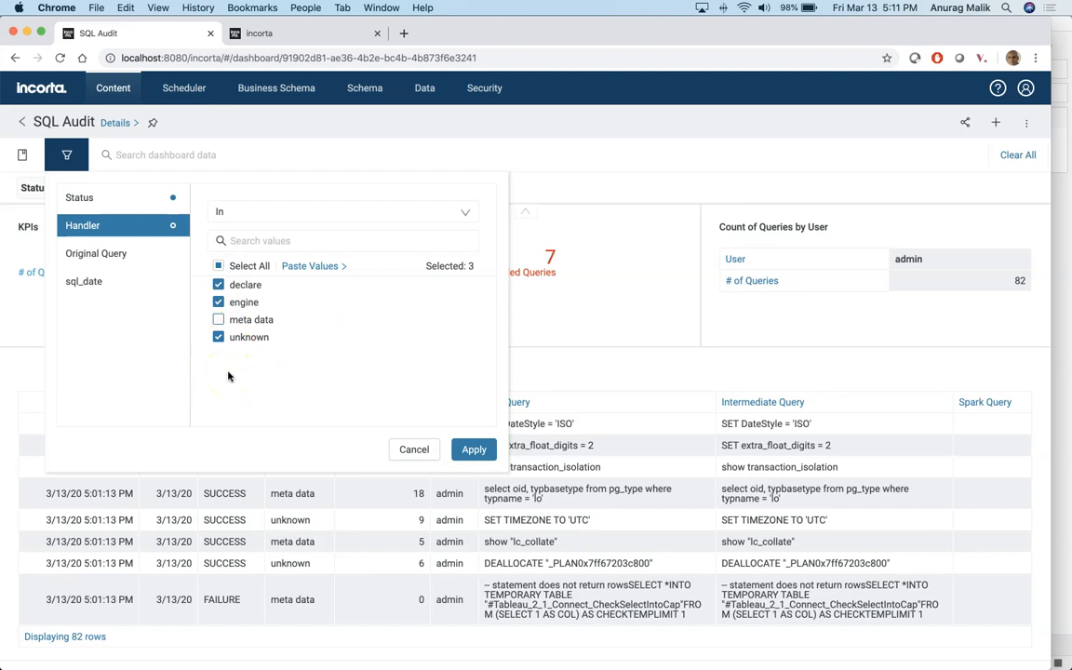
pyautogui.click(472, 449)
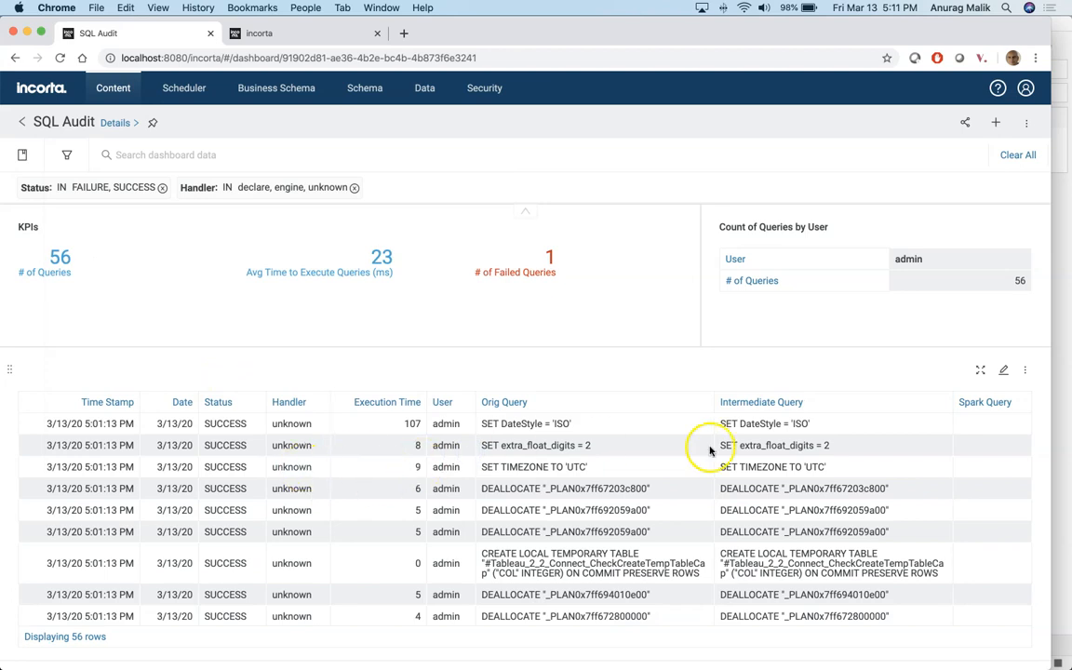
# Step: Show the query table in full view, sorted by Time Stamp newest first
pyautogui.click(979, 369)
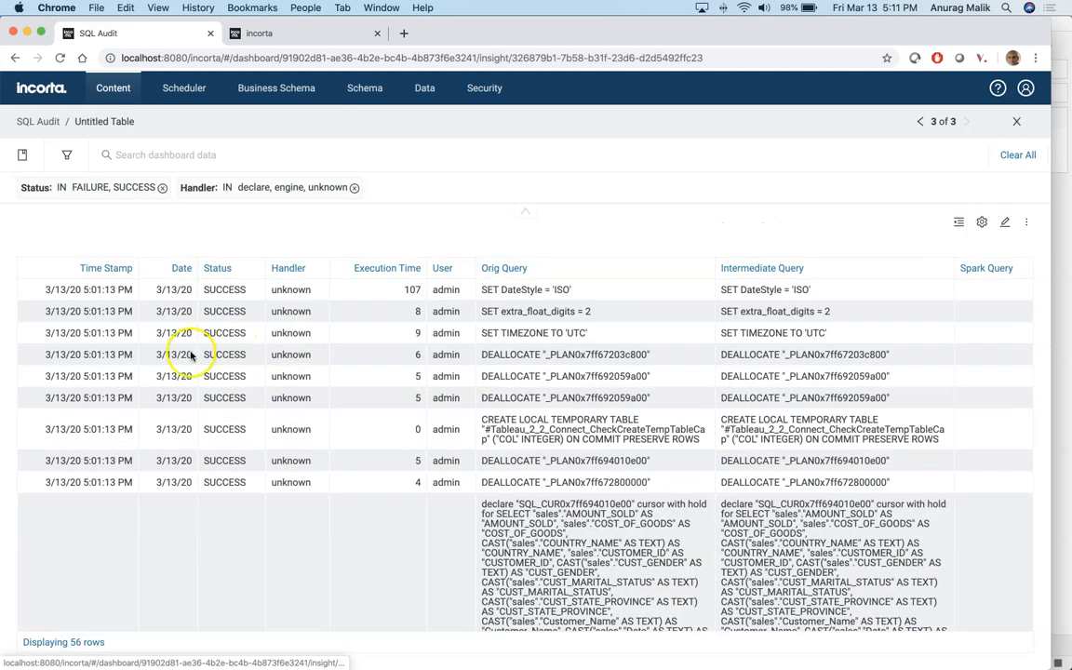
pyautogui.click(112, 267)
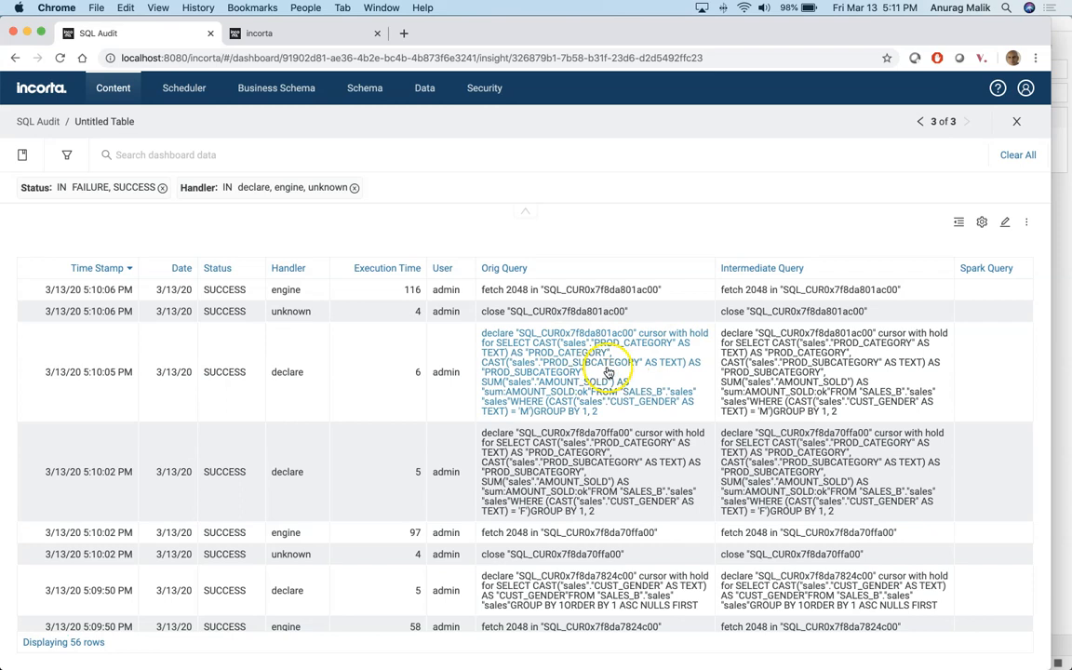
pyautogui.scroll(-5, 609, 389)
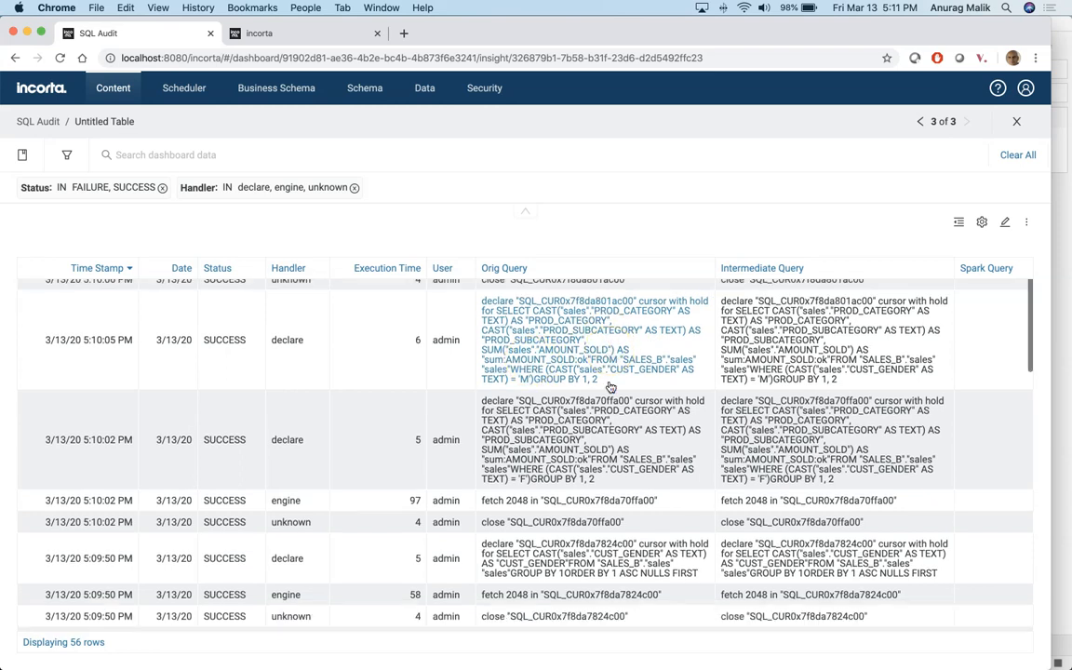
pyautogui.scroll(-4, 609, 387)
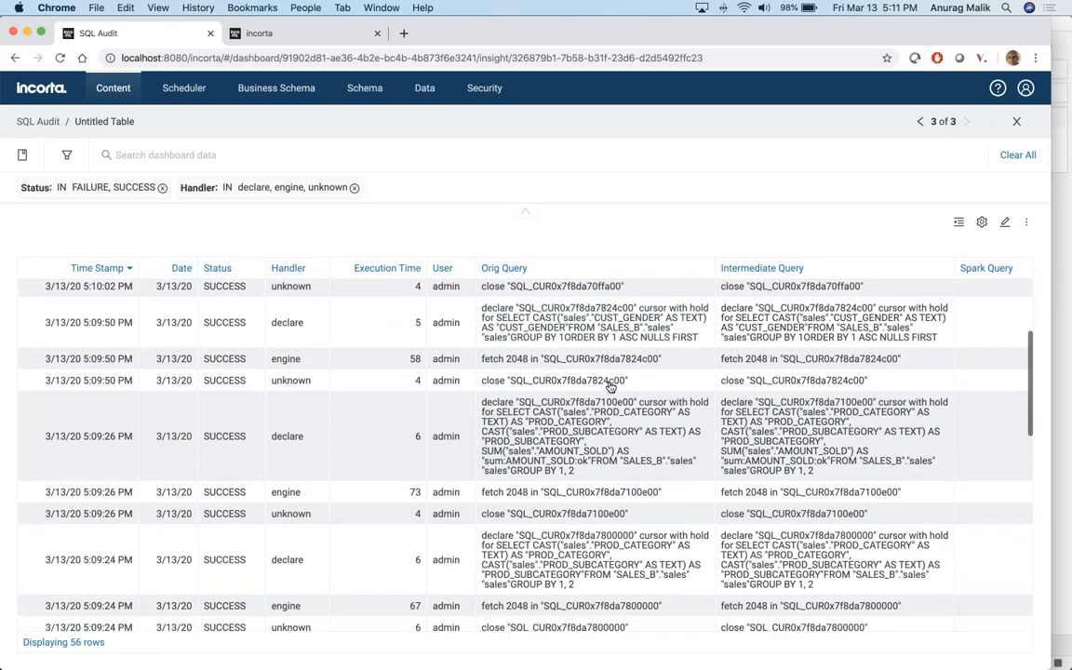
pyautogui.scroll(-2, 609, 387)
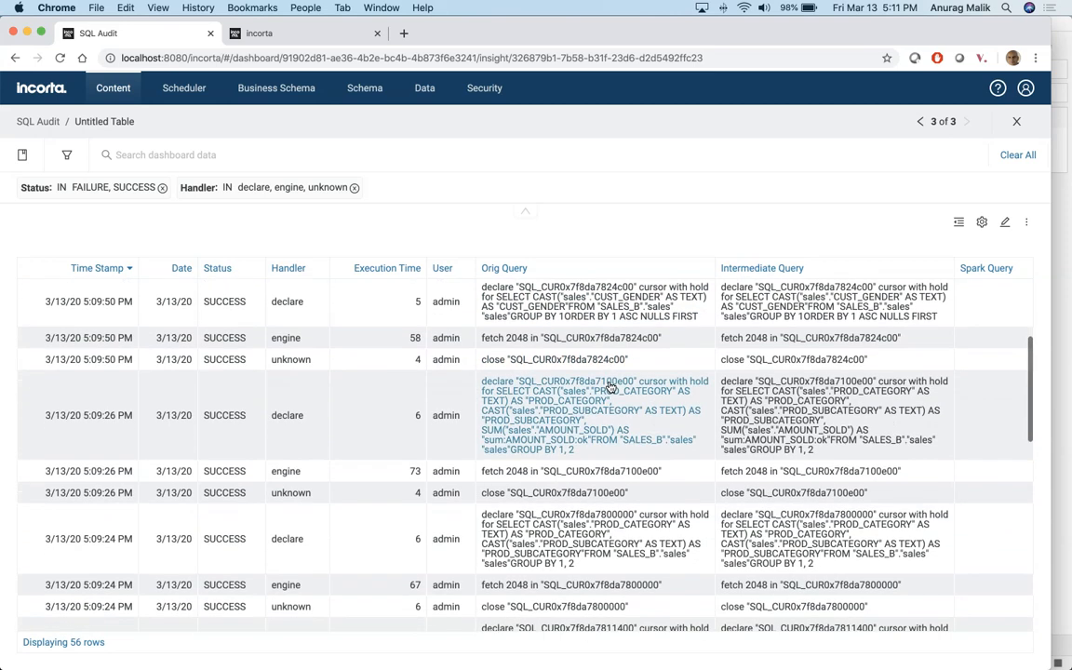
pyautogui.scroll(-3, 609, 387)
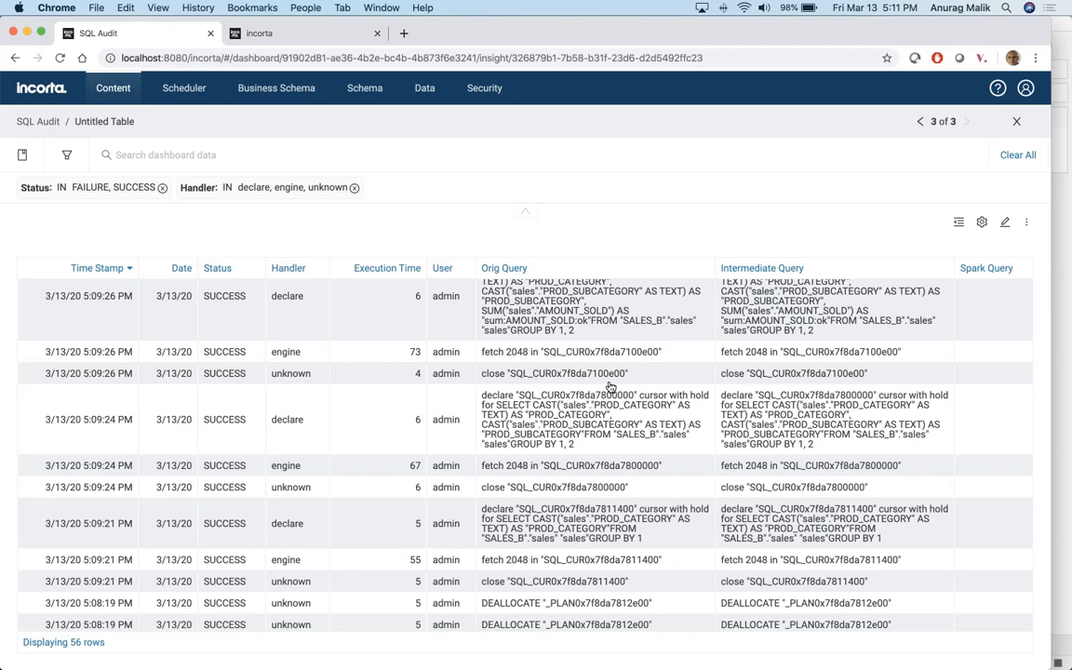
pyautogui.scroll(10, 610, 387)
# Step: Search the page for the gender-filtered queries, then close the search
pyautogui.press('super+f')
pyautogui.write('gender')
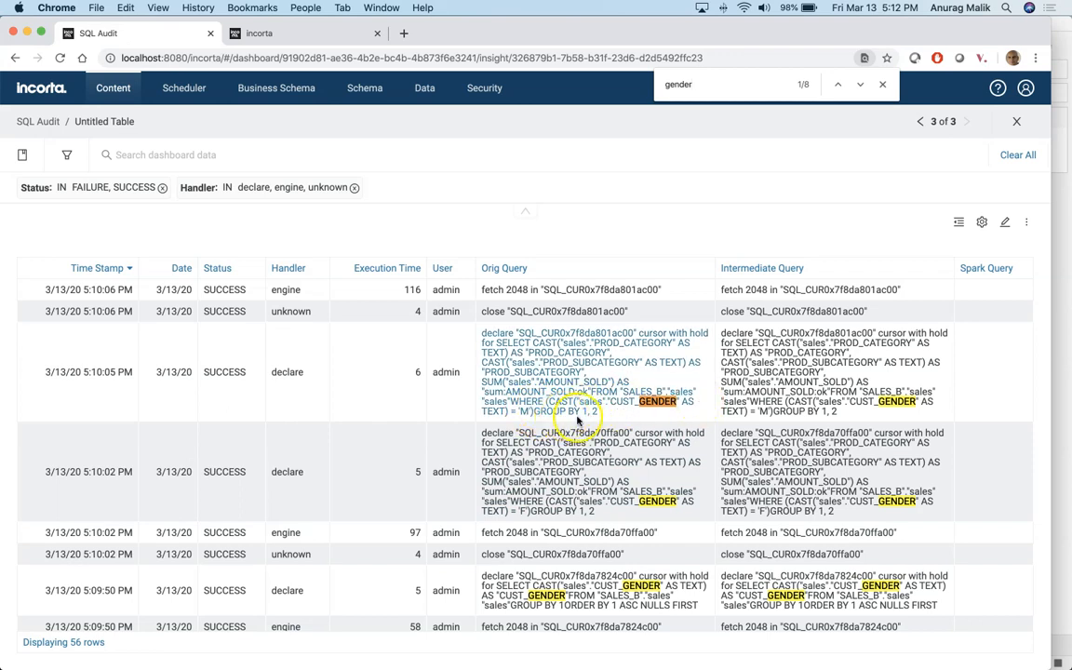
pyautogui.click(881, 84)
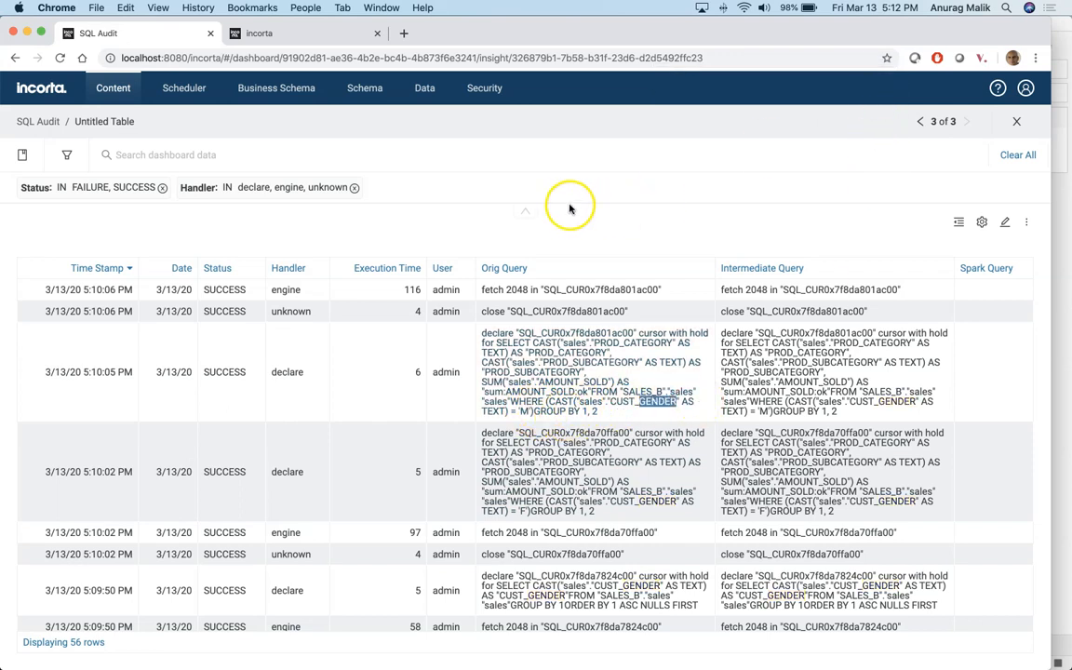